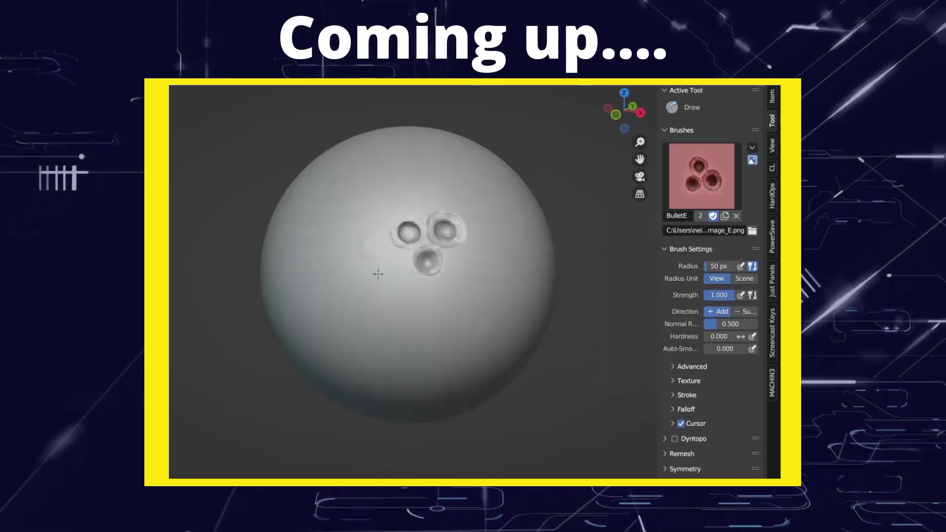
Stamp several bullet-hole dents and a cluster of dents across the sphere's surface
mouse_move(378, 274)
shift+middle_down()
mouse_move(287, 222)
mouse_move(409, 251)
shift+middle_up()
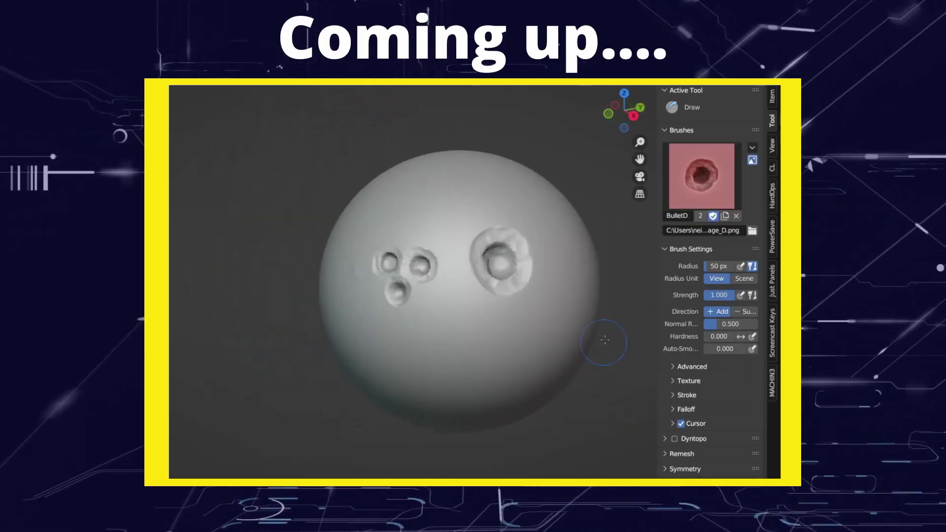
click(701, 176)
click(440, 236)
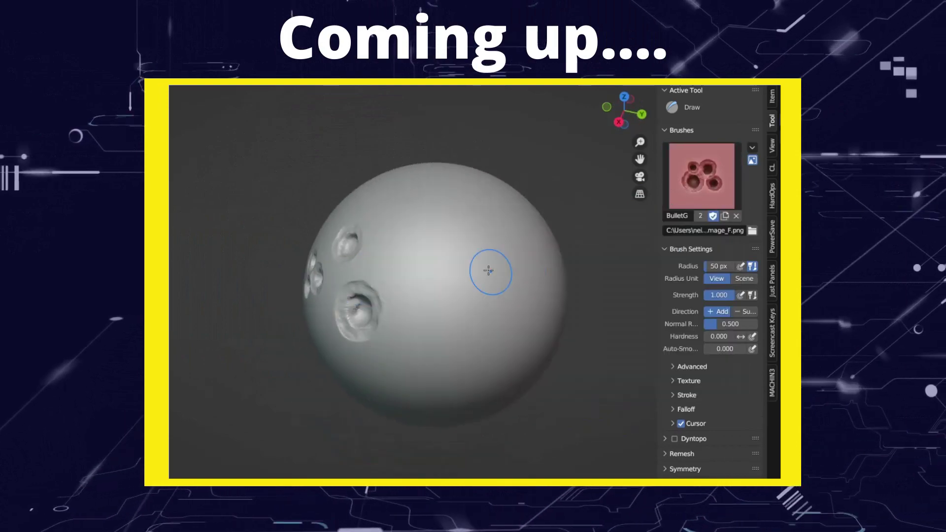
drag(486, 271, 454, 317)
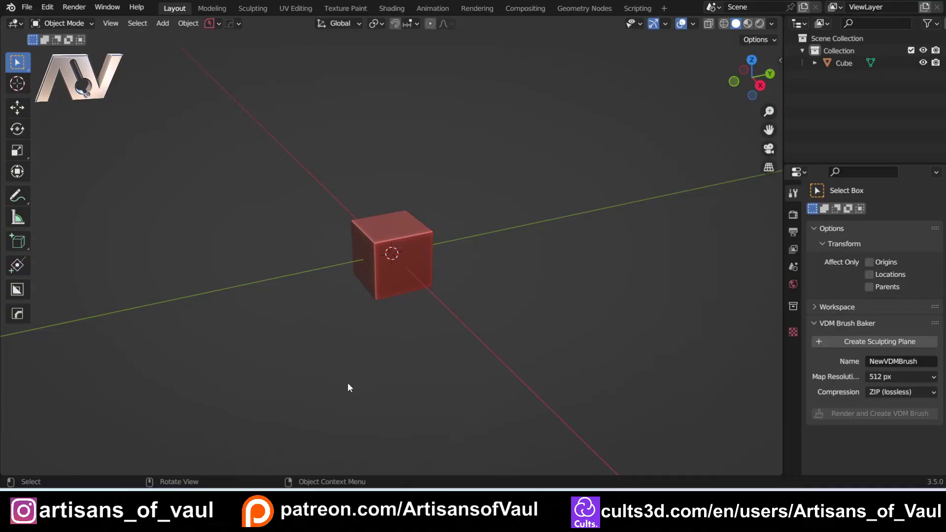
Box-select the default cube in the 3D viewport
drag(348, 388, 483, 287)
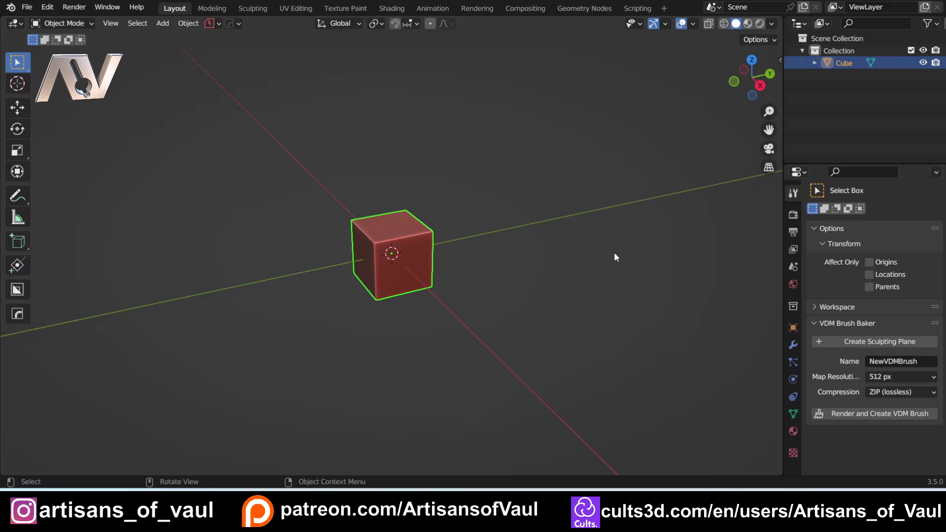
Show the sidebar and put the cube in Sculpt Mode with the Draw tool active
key(n)
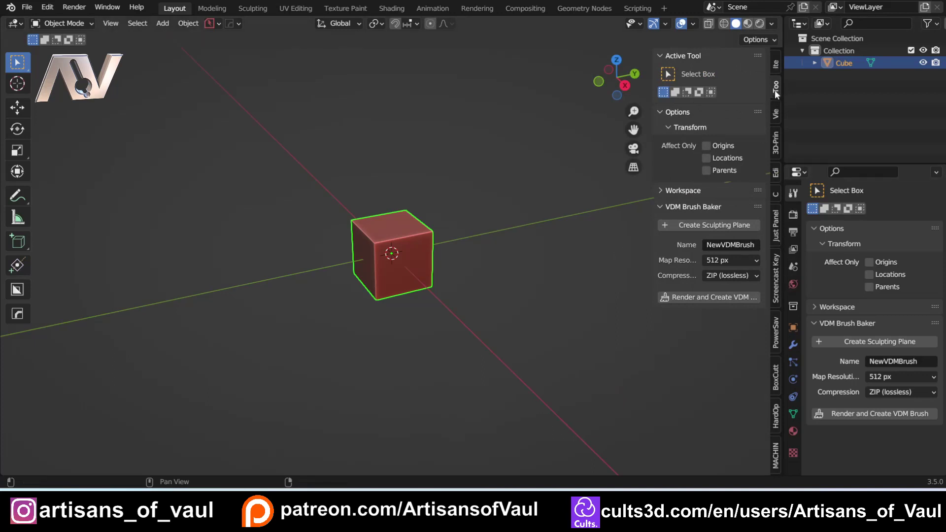
click(90, 22)
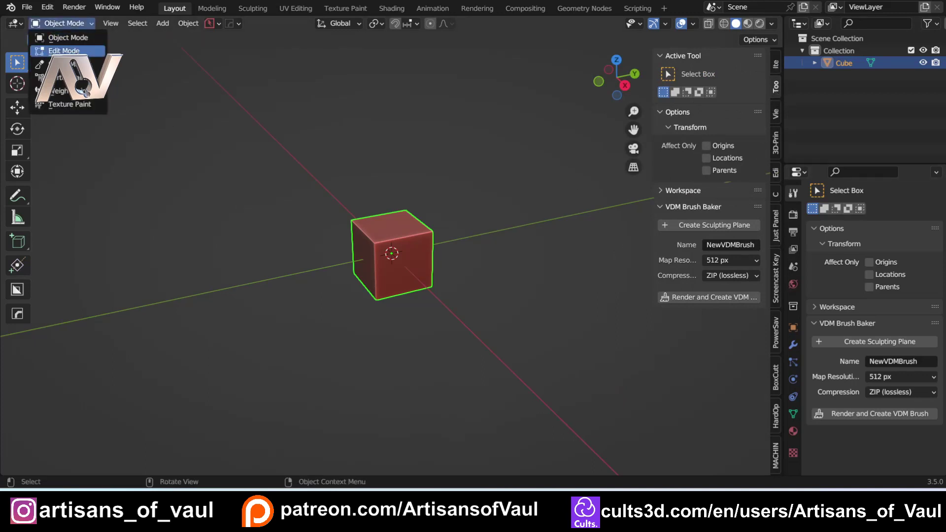
click(44, 57)
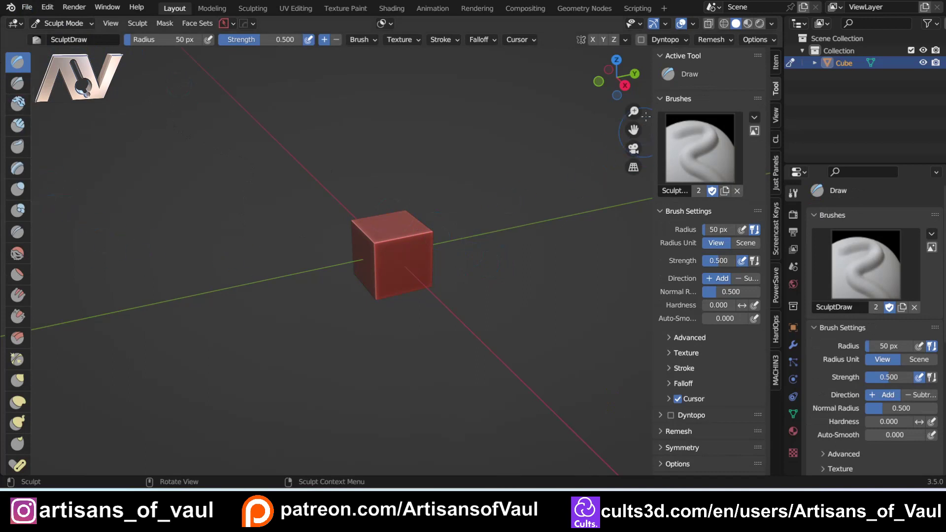
click(22, 84)
click(18, 104)
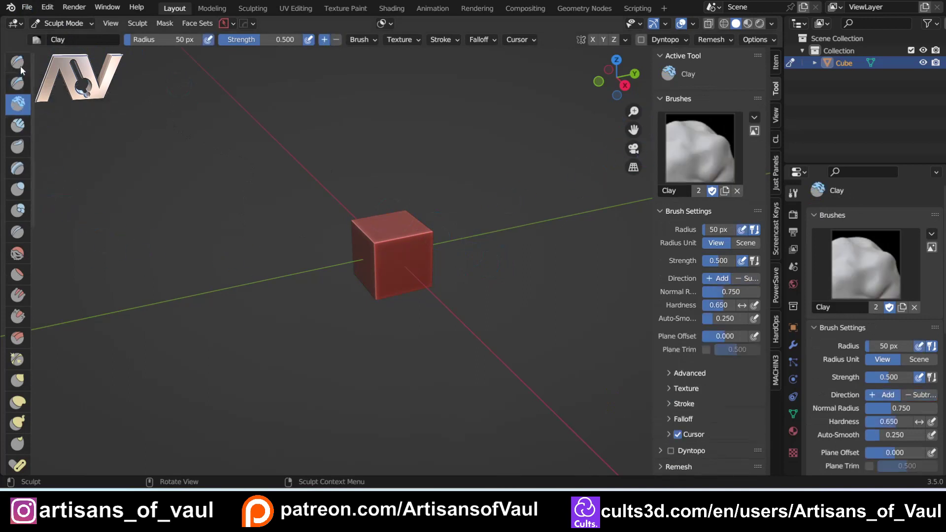
click(20, 64)
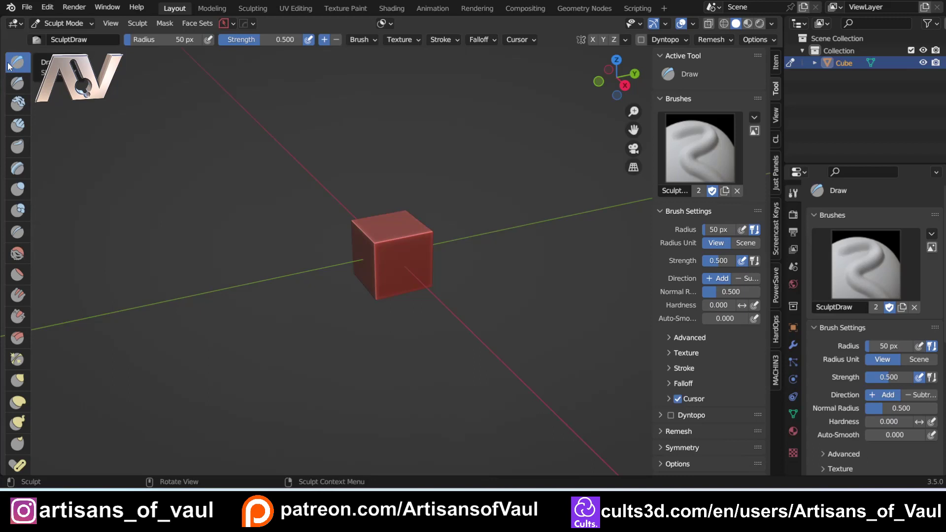
Widen the tool sidebar and Properties area, then show the cube's modifier properties
drag(652, 197, 527, 200)
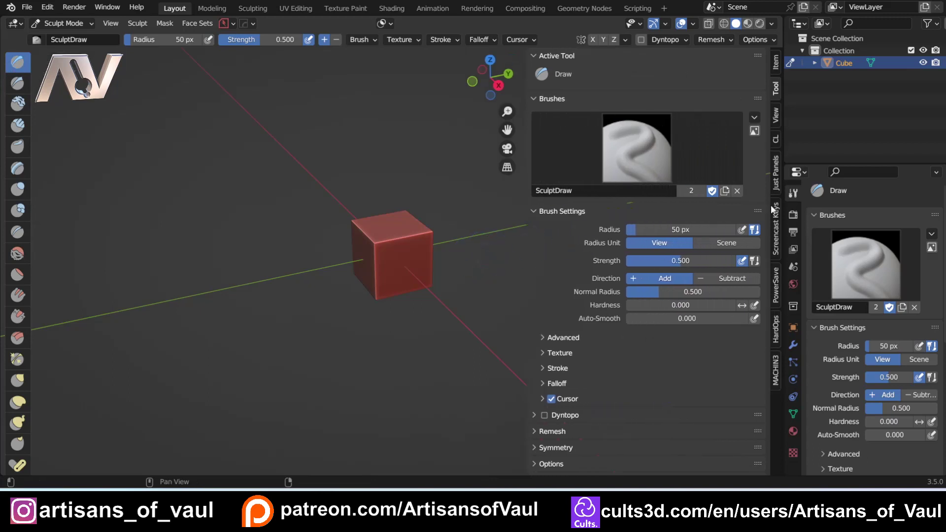
drag(783, 201, 653, 202)
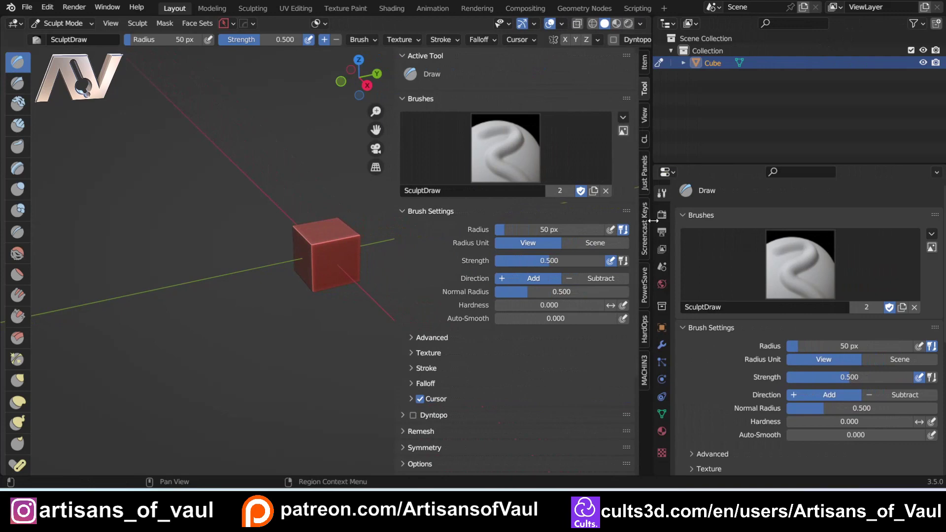
click(662, 453)
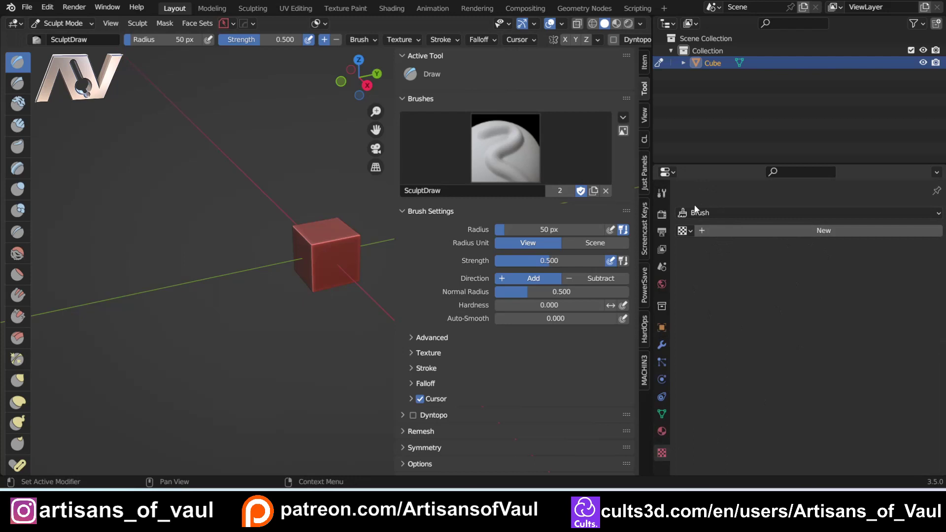
click(661, 345)
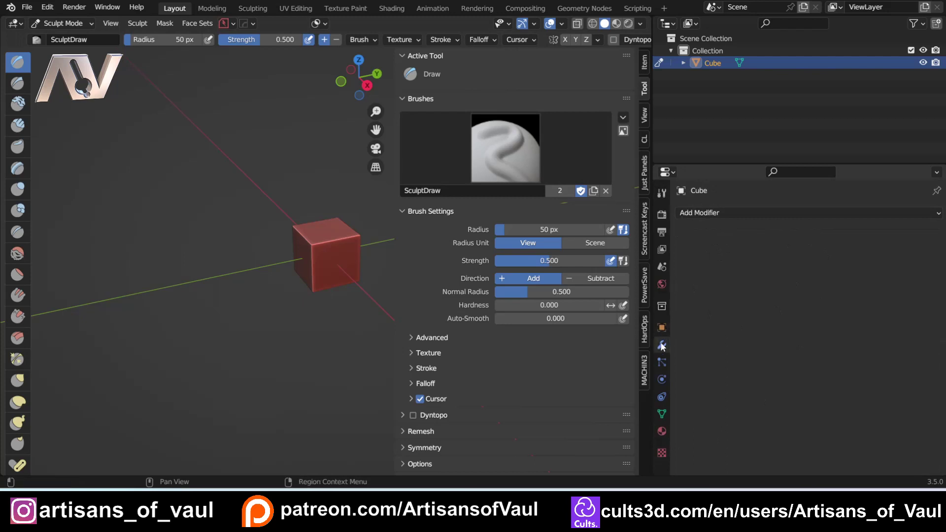
Return the Properties editor to the active brush's settings
click(662, 193)
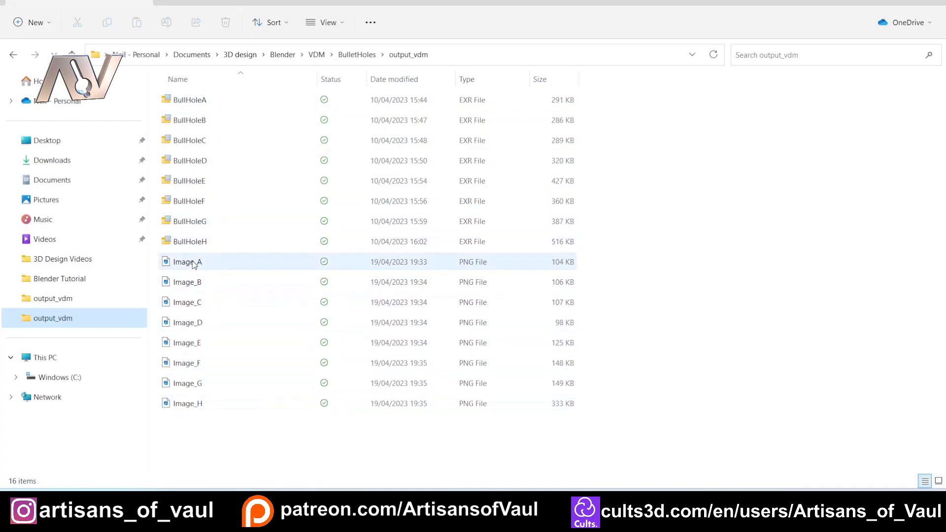
Display the output_vdm folder's files as Large icons thumbnails
right_click(696, 259)
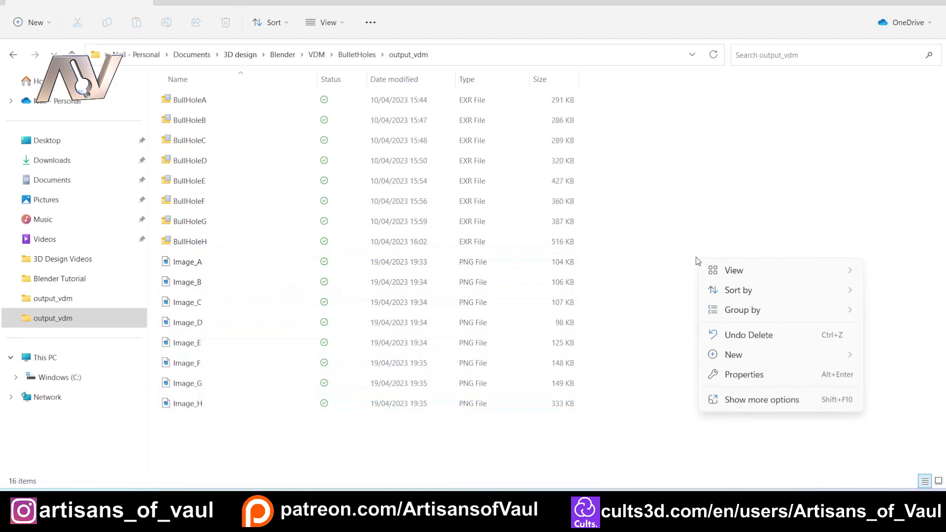
mouse_move(745, 272)
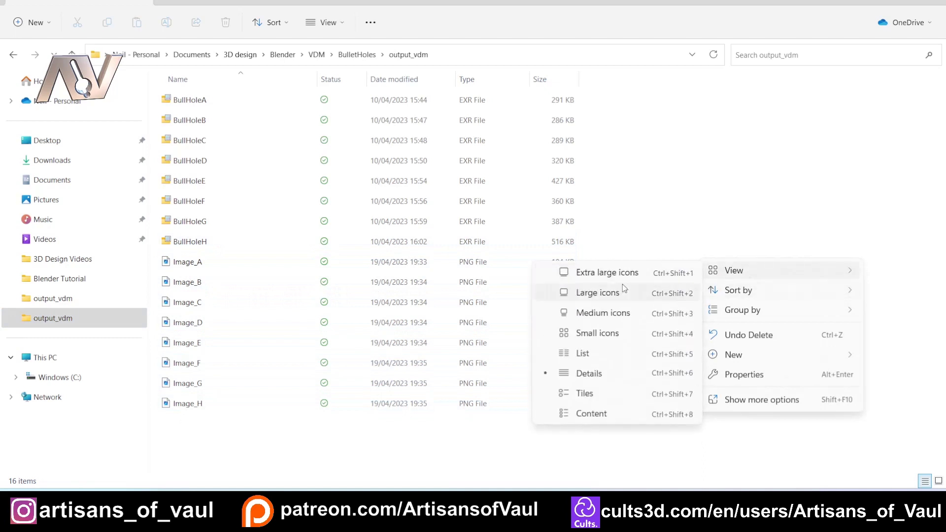
click(617, 294)
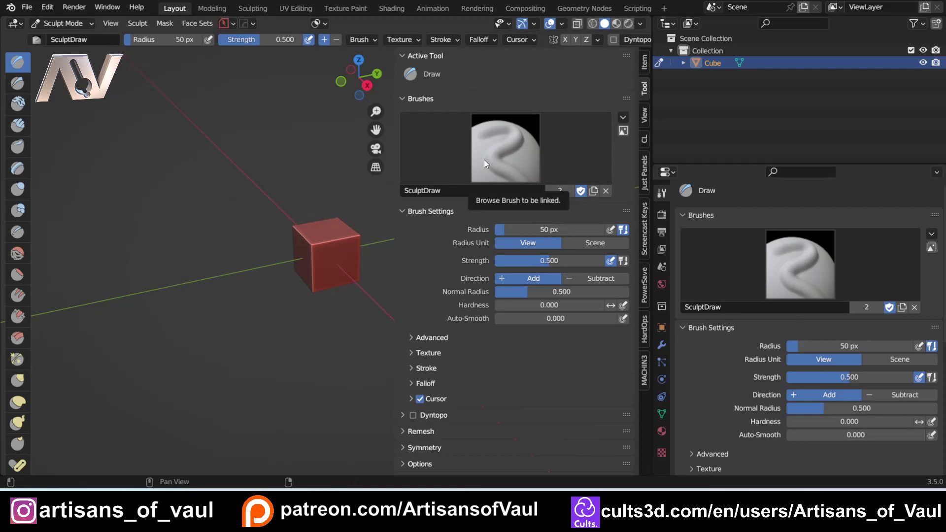
Duplicate the SculptDraw brush and name the copy BulletA
click(593, 191)
double_click(457, 190)
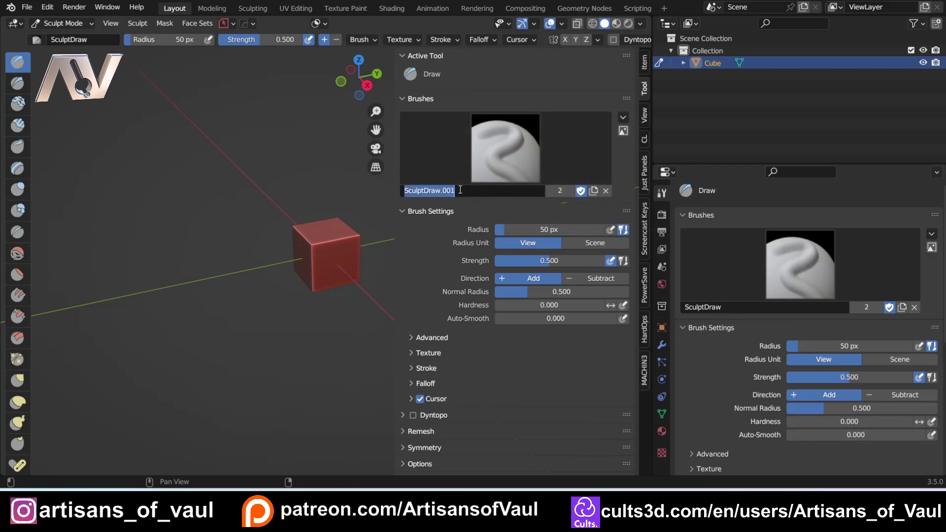
text(Bullet)
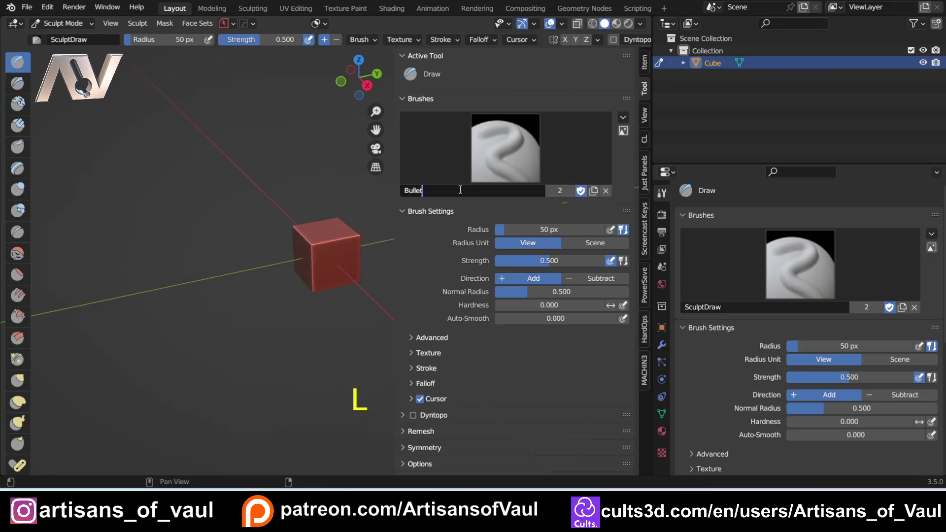
text(A)
click(431, 327)
Create a new brush texture named Bulleta for BulletA
click(412, 353)
scroll(409, 355, down, 4)
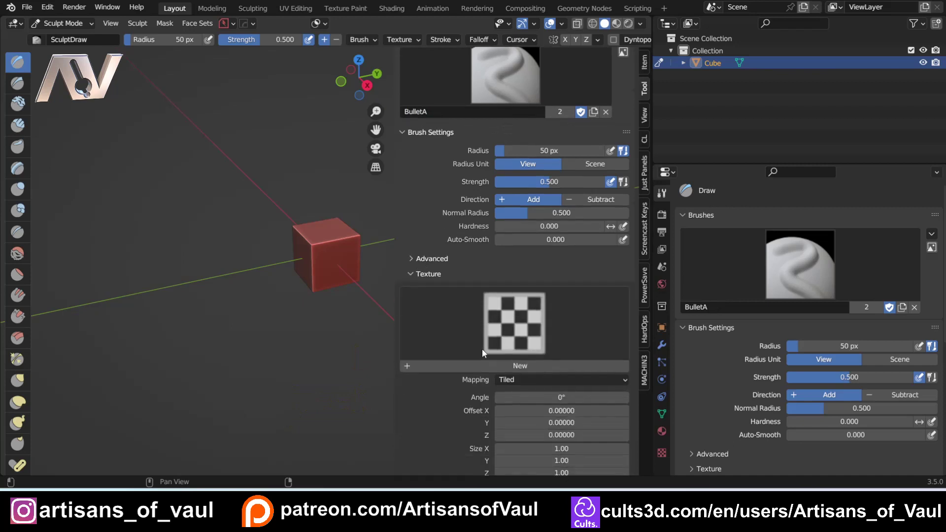
click(406, 365)
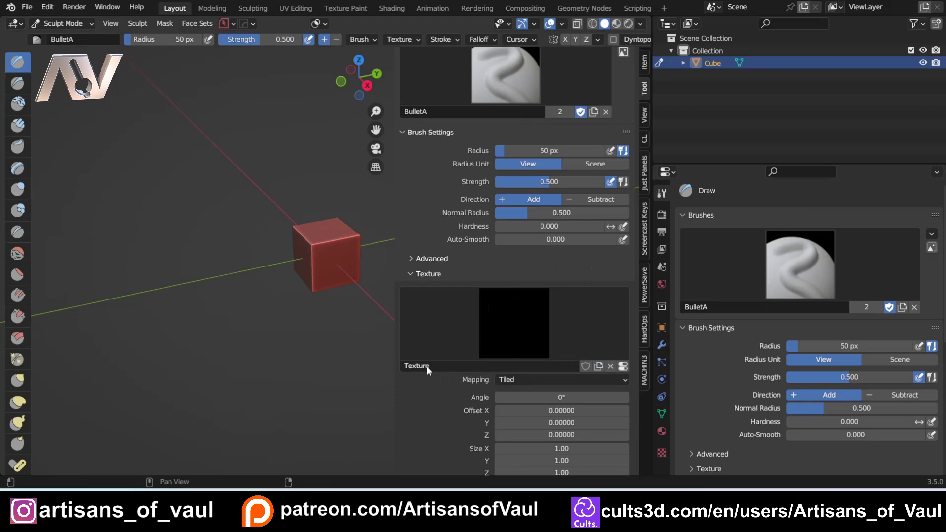
click(451, 364)
text(Bullet)
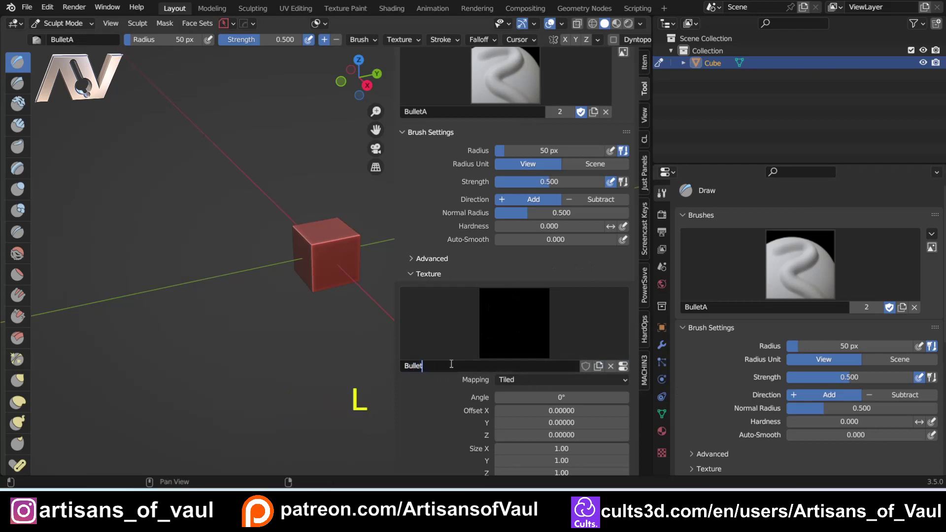
text(a)
Load the BullHoleA.exr image into the Bulleta texture
click(663, 452)
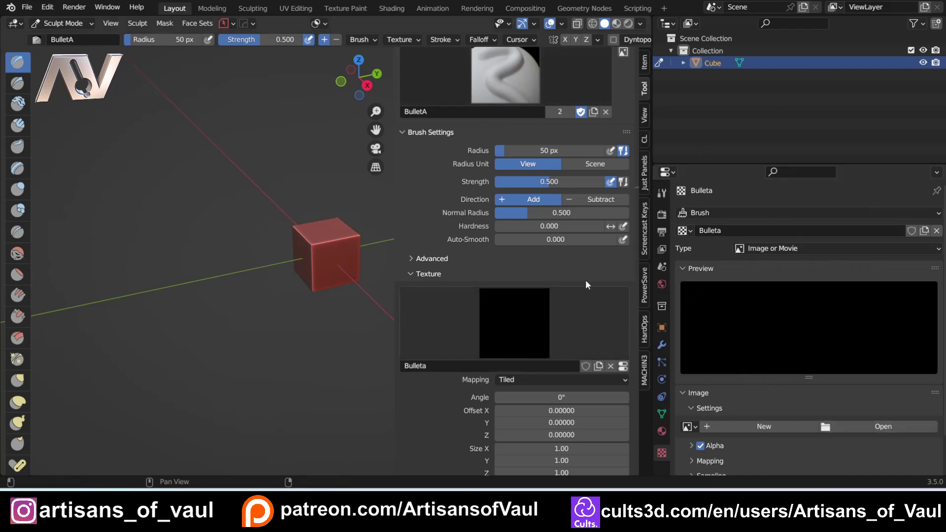
click(870, 427)
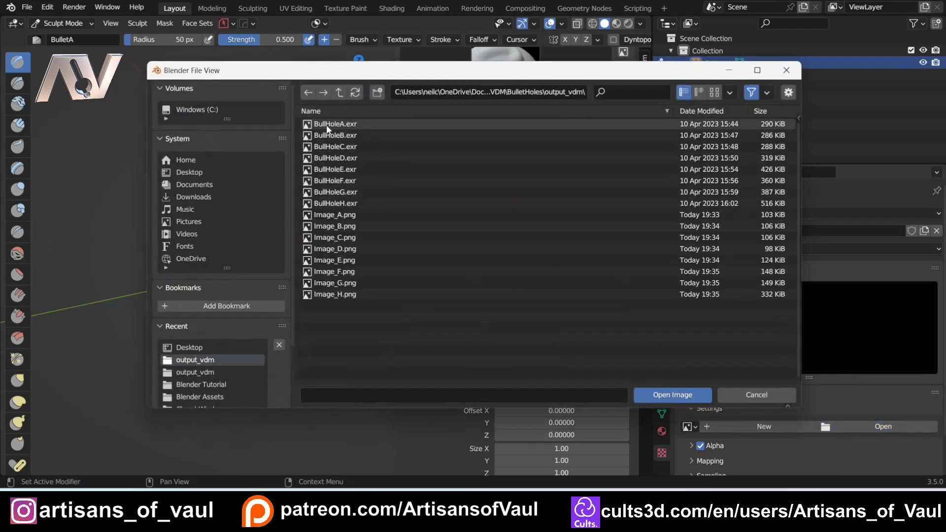
click(326, 125)
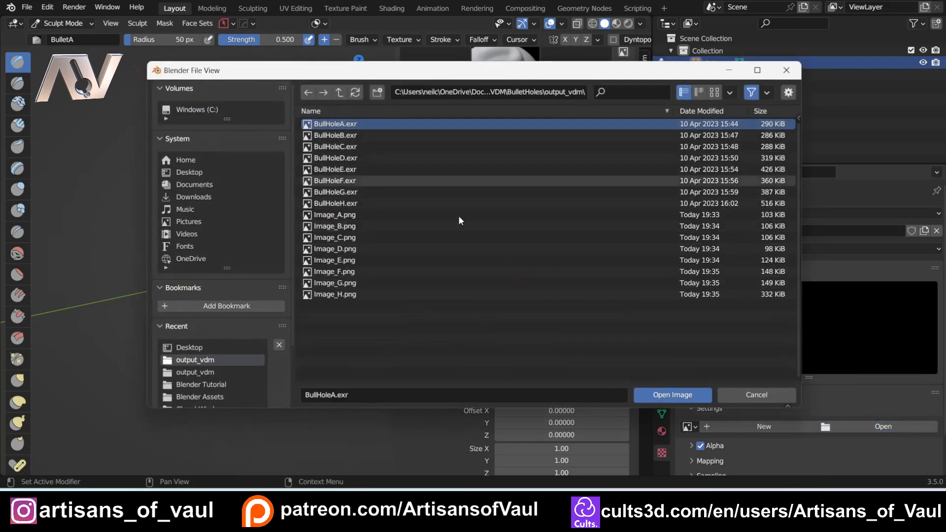
click(666, 396)
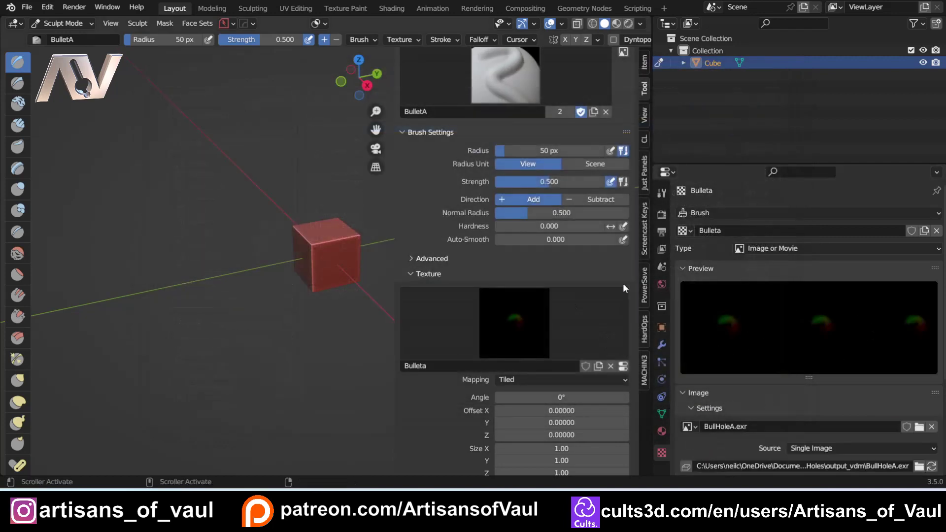
Raise BulletA's strength to 1.0 and set texture mapping to Area Plane
scroll(523, 263, up, 4)
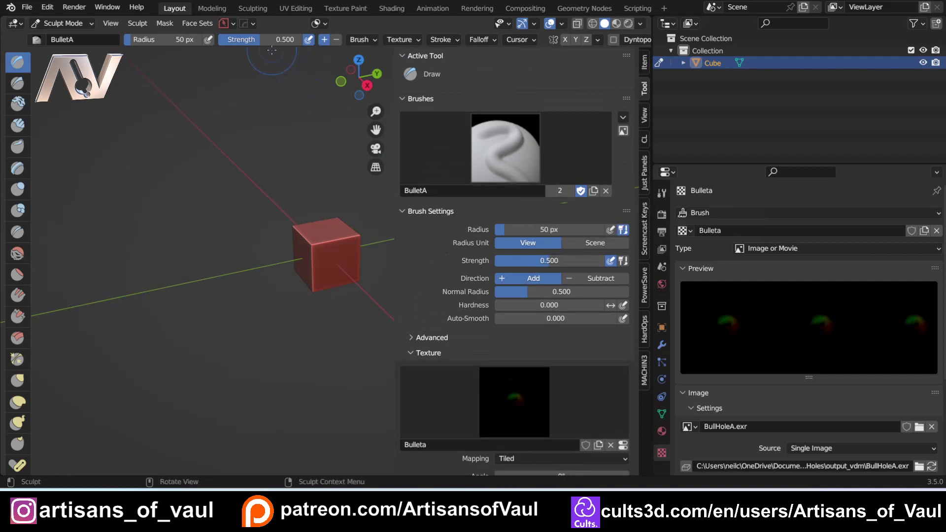
drag(262, 42, 316, 42)
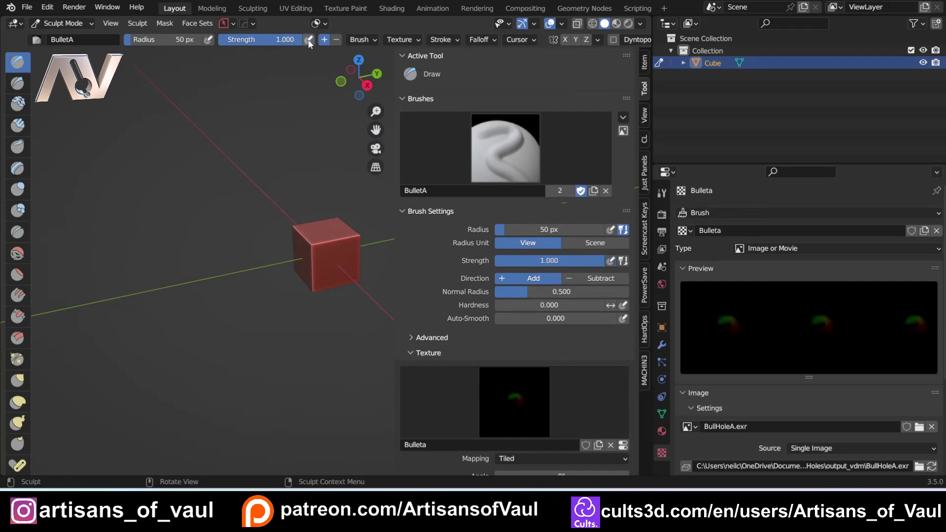
click(399, 39)
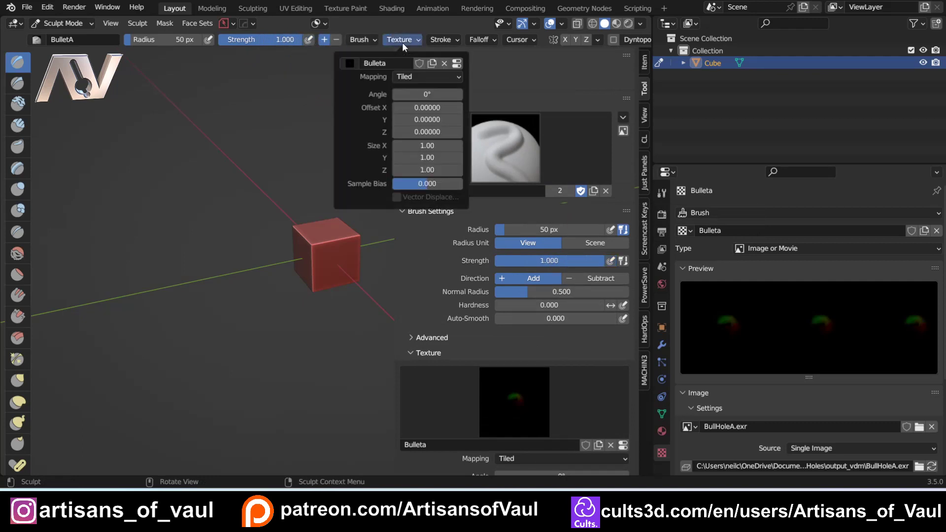
click(412, 75)
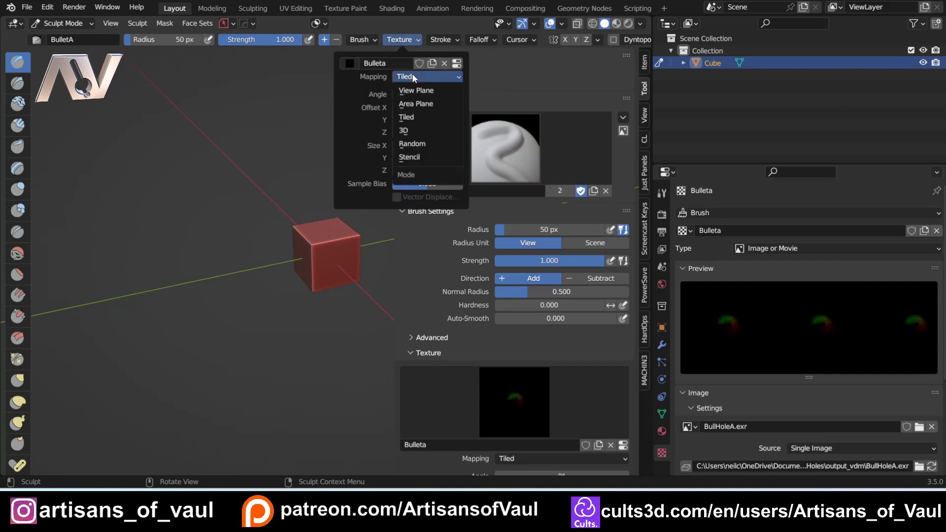
click(416, 104)
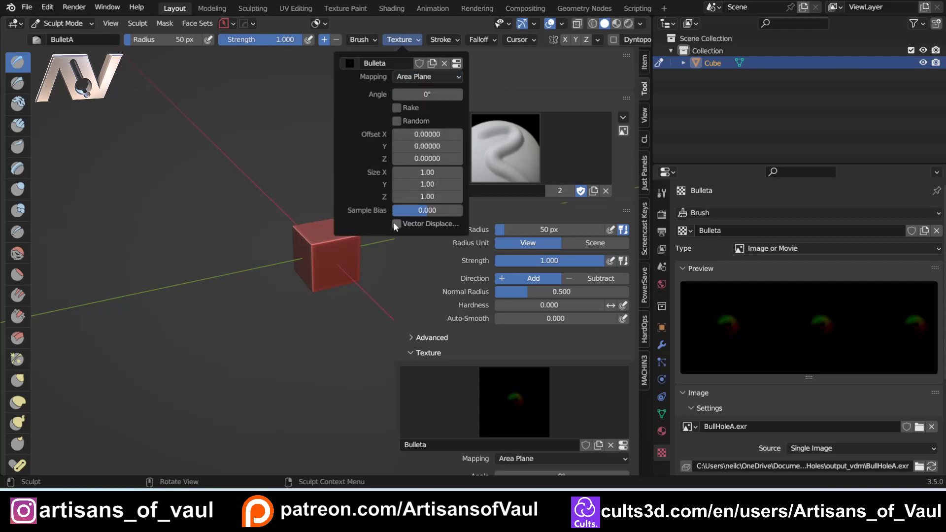
Set the stroke method to Anchored and the falloff preset to Constant
click(444, 42)
click(473, 63)
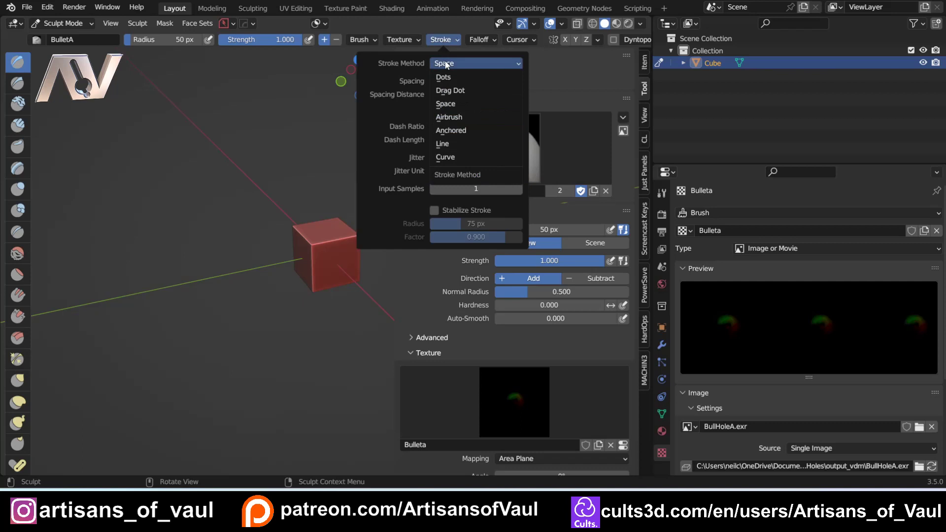
click(448, 128)
click(486, 39)
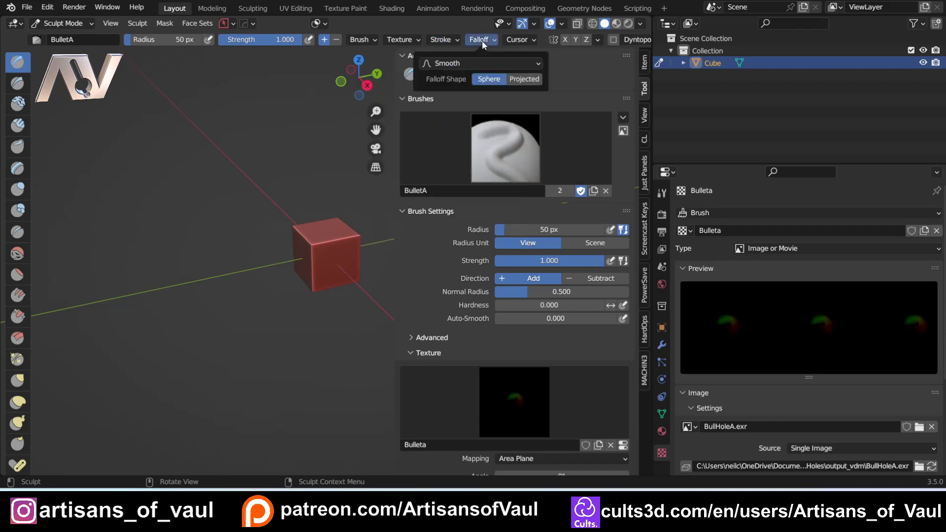
click(465, 66)
click(453, 197)
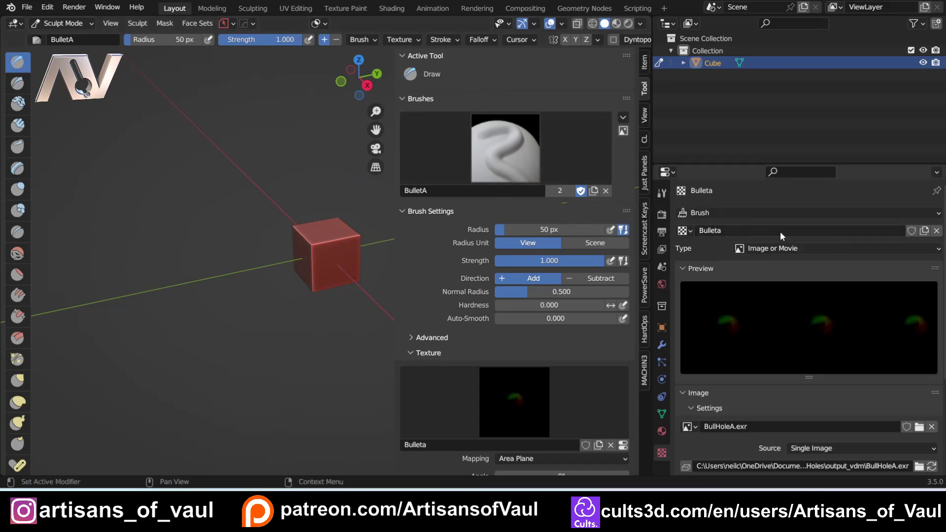
Enable Fake User on the Bulleta texture and BullHoleA.exr image, then show the brush list
click(911, 231)
click(907, 427)
click(498, 148)
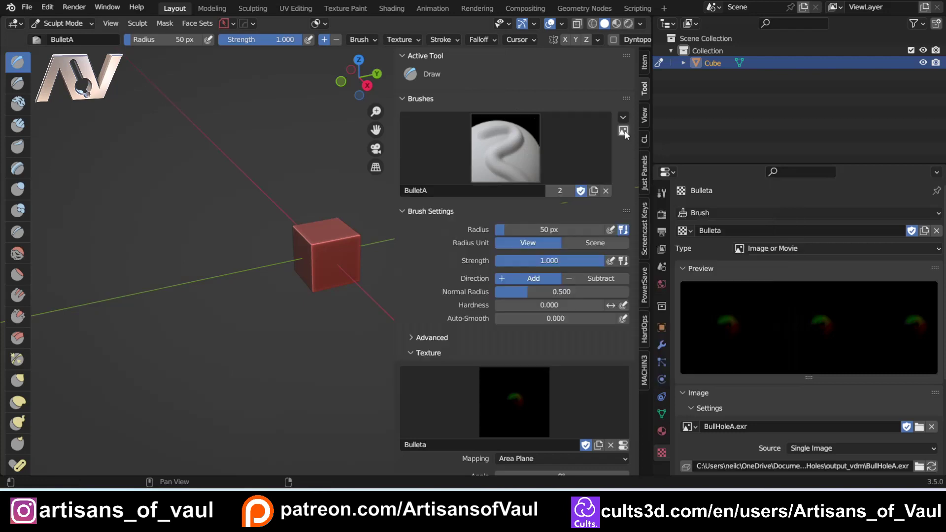
Set Image_A.png as BulletA's custom preview icon and check it in the brush list
click(624, 131)
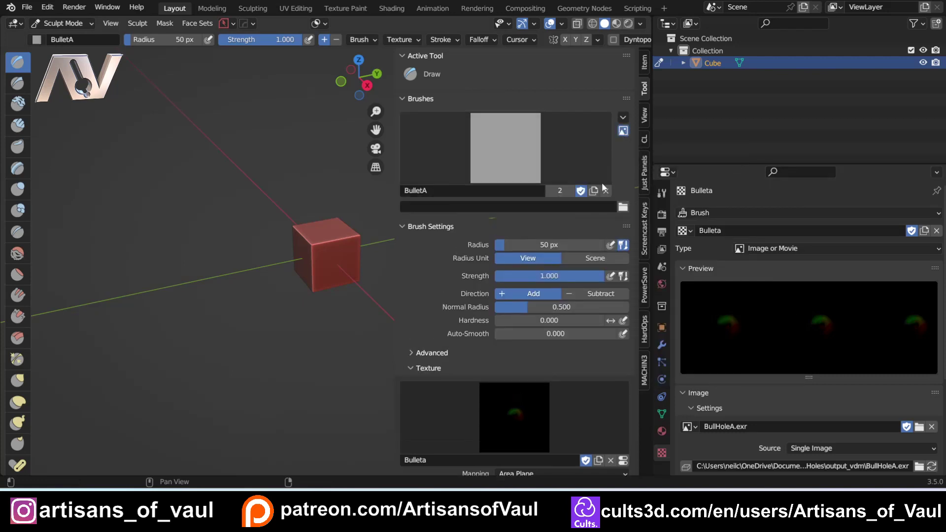
click(623, 208)
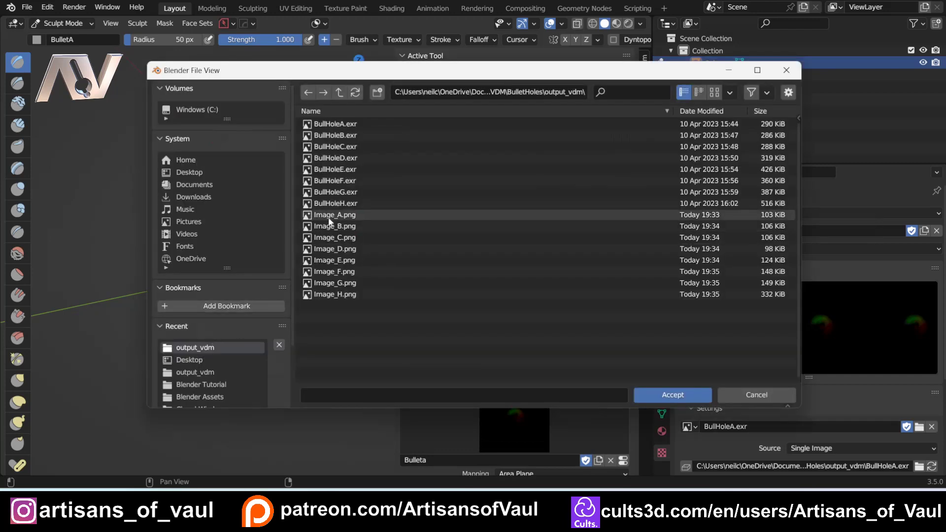
click(345, 215)
click(672, 395)
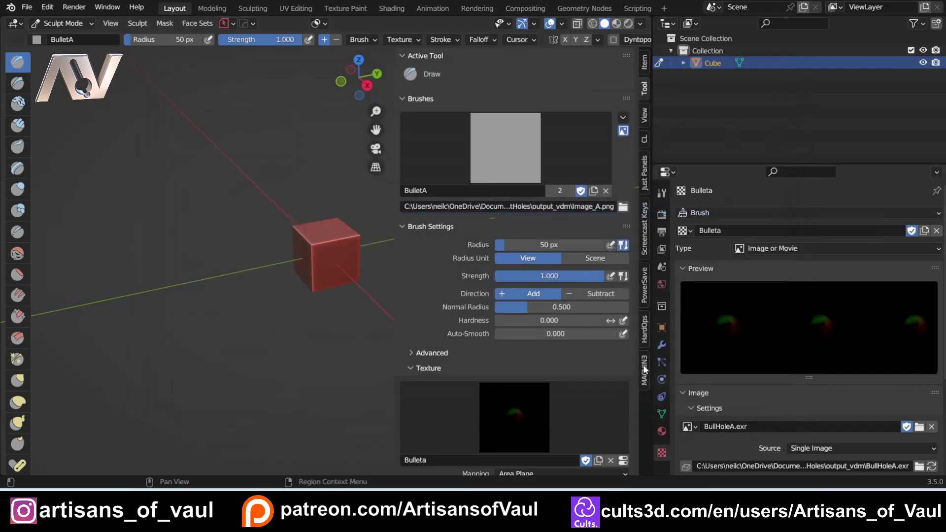
click(501, 165)
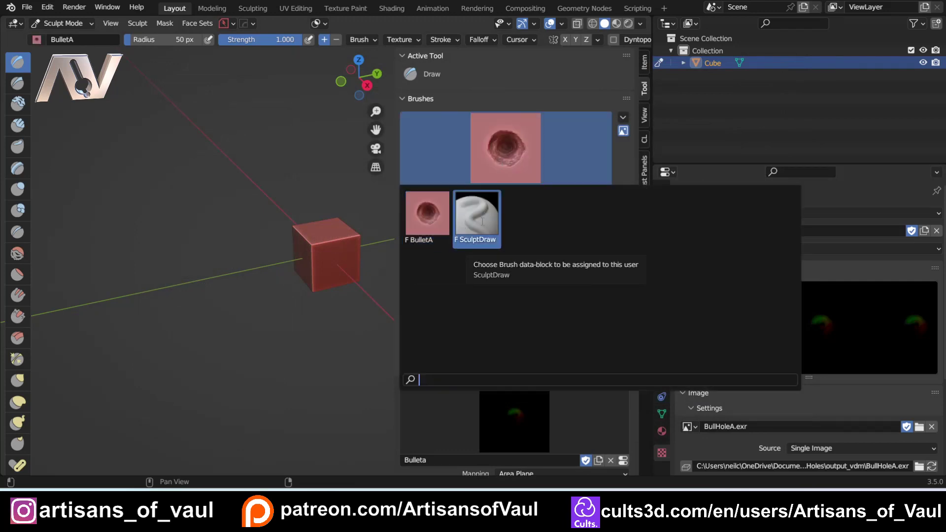
key(Escape)
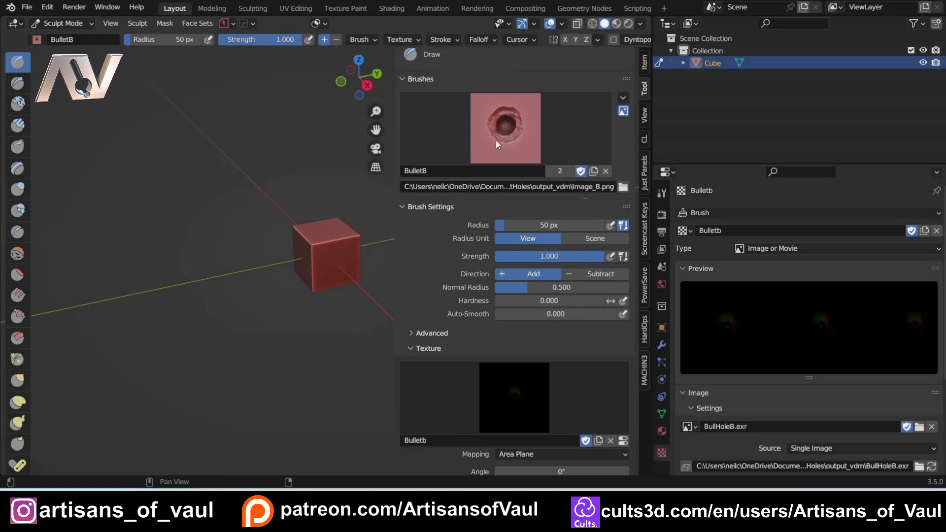
Make BulletA the active brush and save the file as VDM_Brushes.blend
click(496, 140)
click(425, 195)
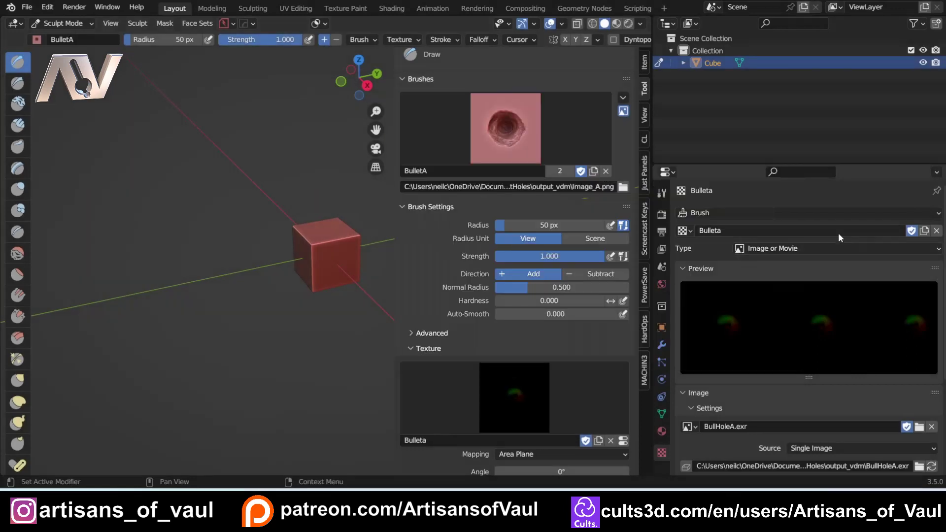
click(27, 8)
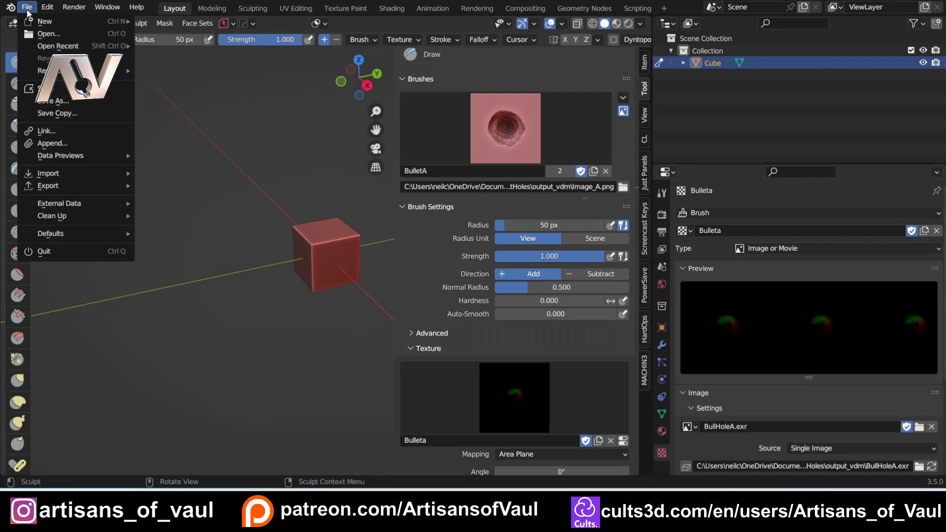
click(51, 101)
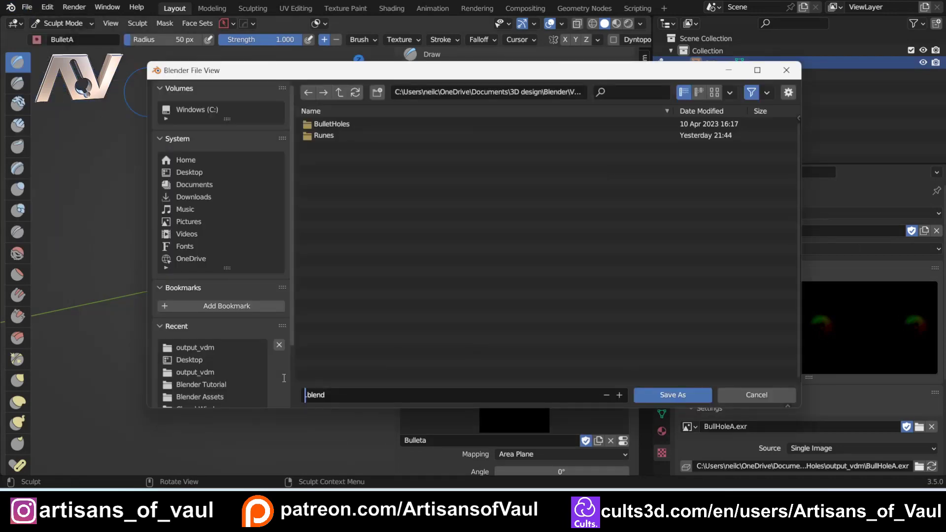
text(VDM_Brushes)
click(673, 395)
click(673, 396)
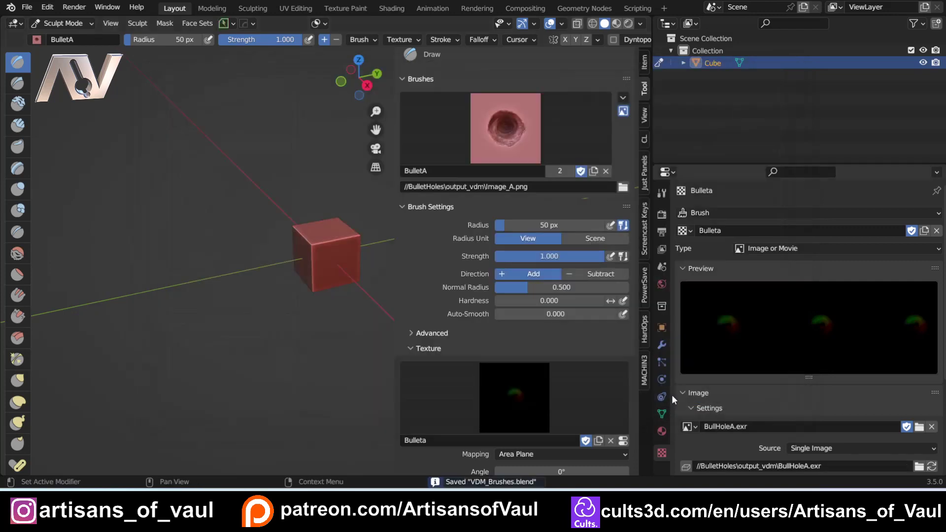
Enlarge the 3D viewport by narrowing the side panels, then bring up the mode pie menu
drag(653, 211, 765, 212)
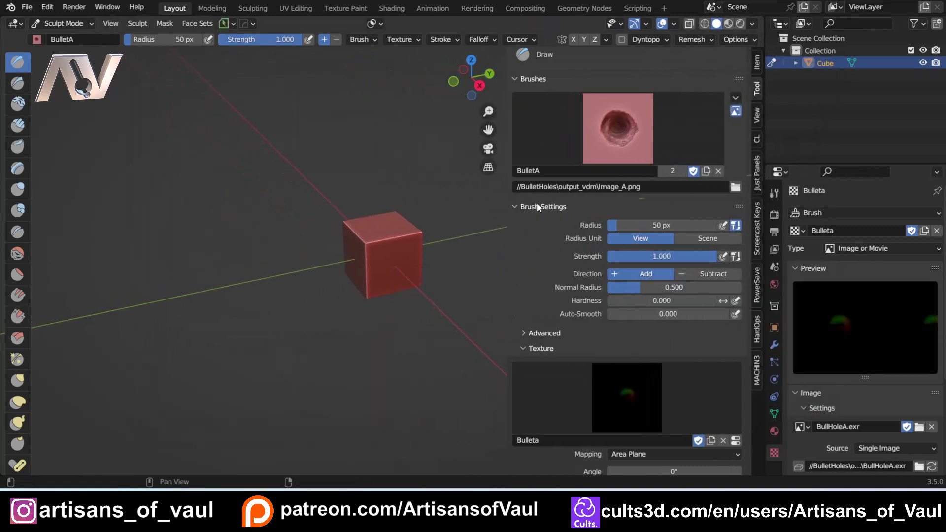
drag(510, 212, 611, 212)
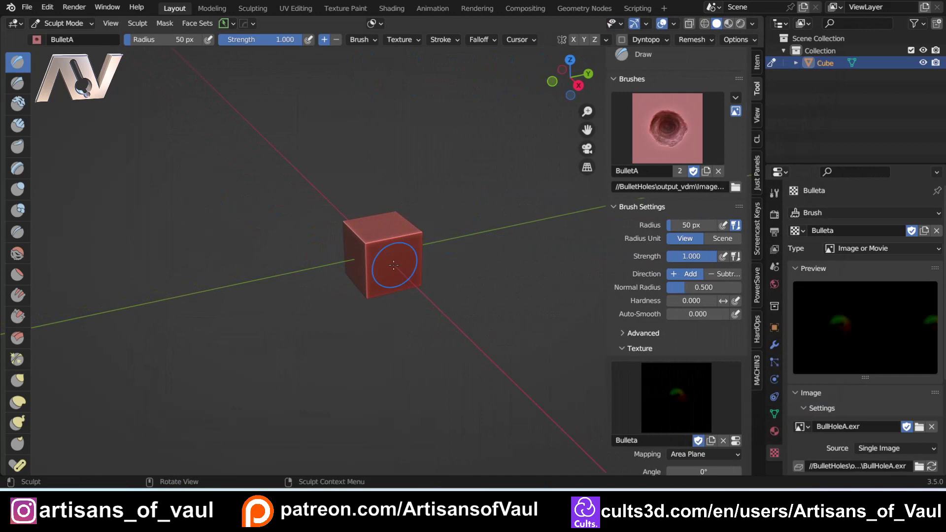
scroll(398, 258, up, 3)
key(Tab)
Go through Object Mode into Edit Mode and subdivide the cube with 100 cuts
click(291, 196)
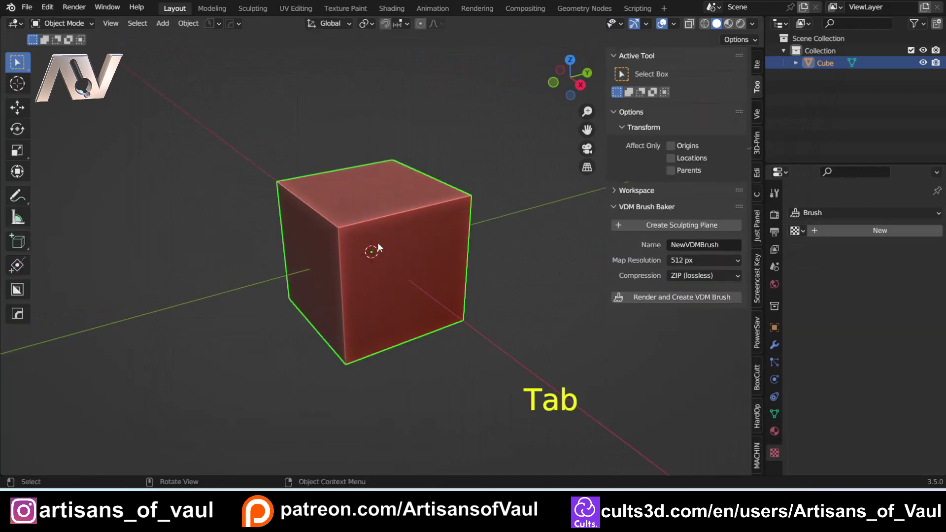
key(Tab)
click(397, 250)
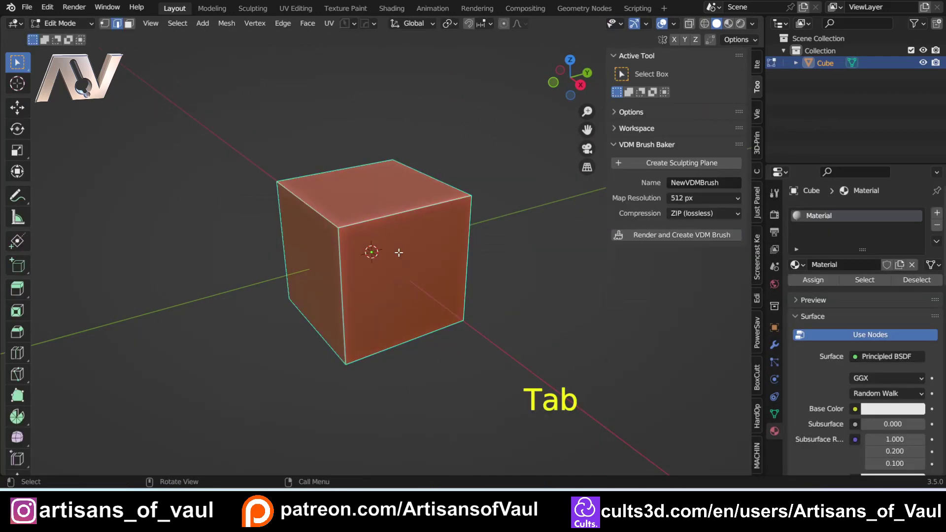
key(ctrl+e)
click(388, 230)
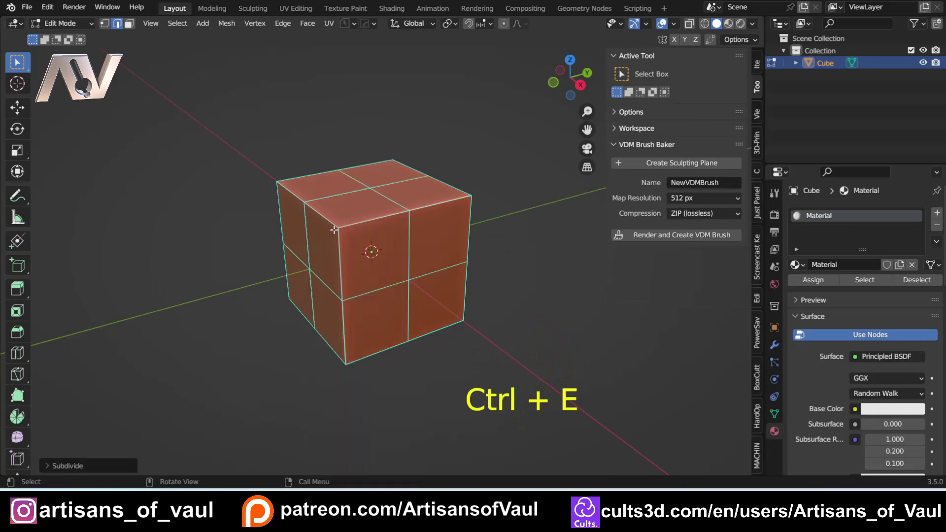
click(87, 466)
click(146, 382)
text(100)
key(Return)
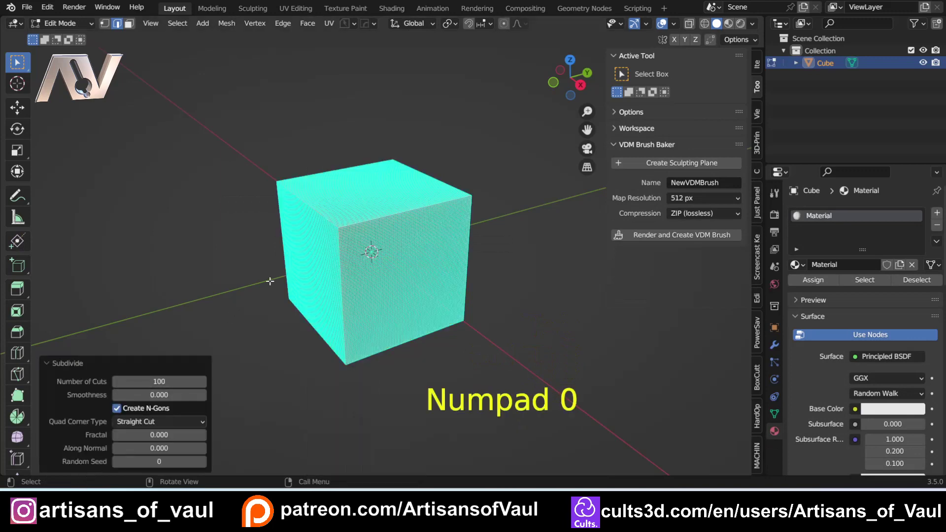
Redo the subdivision with 2 cuts and switch the cube into Sculpt Mode
key(ctrl+e)
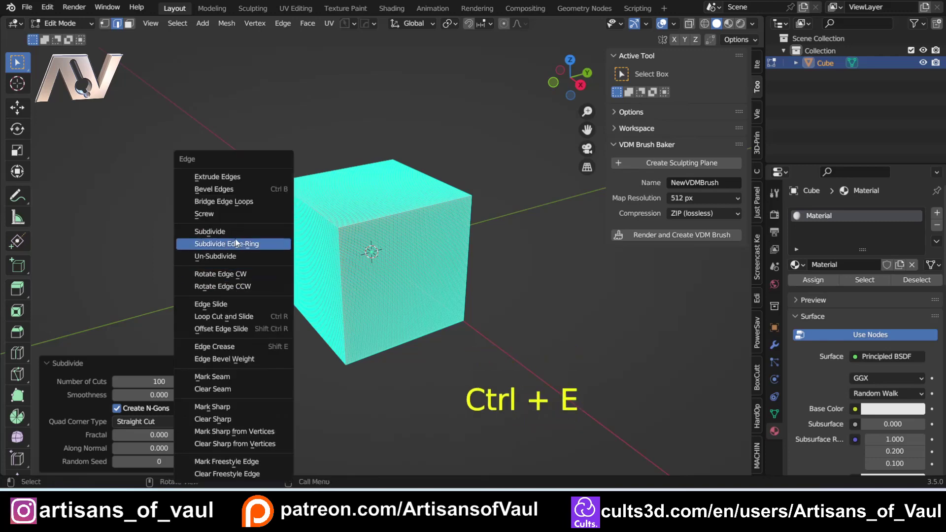
click(217, 231)
click(166, 381)
text(2)
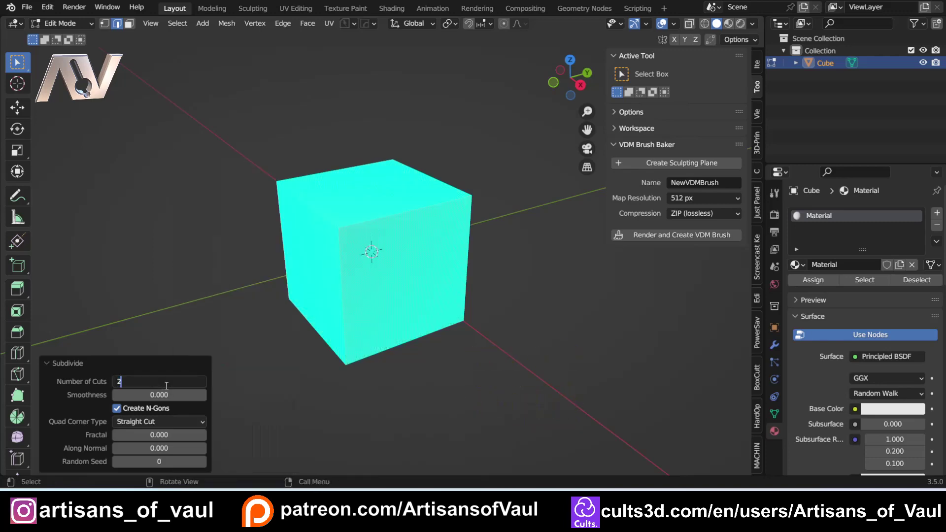
key(Tab)
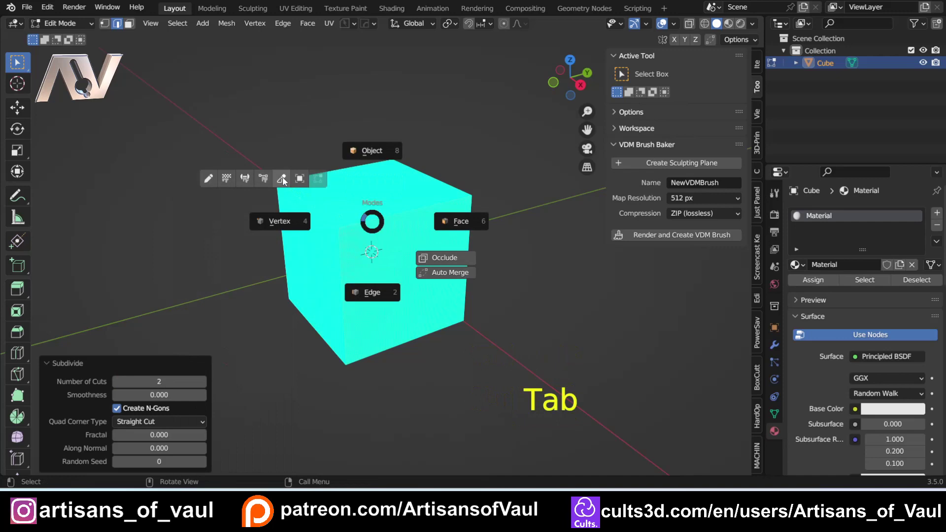
click(282, 179)
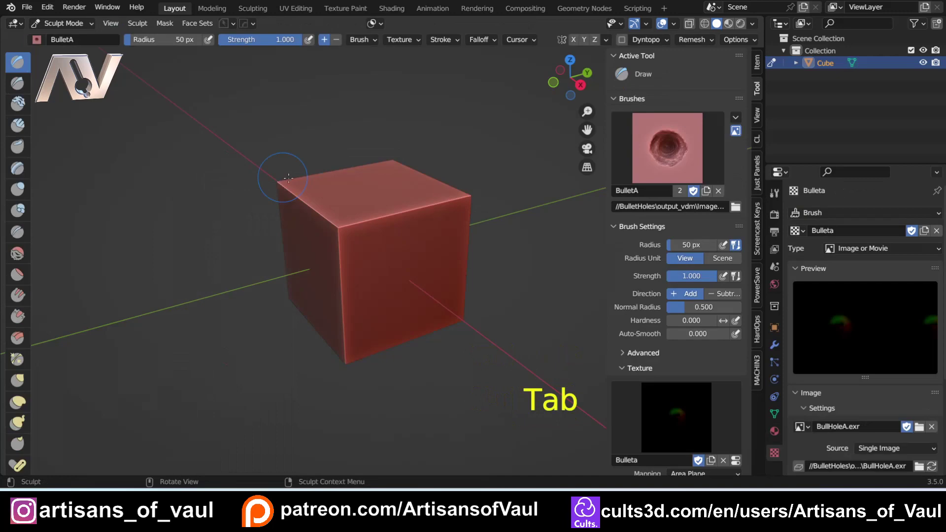
Stamp a BulletA hole and a BulletD hole on the cube's front face, then orbit to face it
click(372, 252)
click(668, 148)
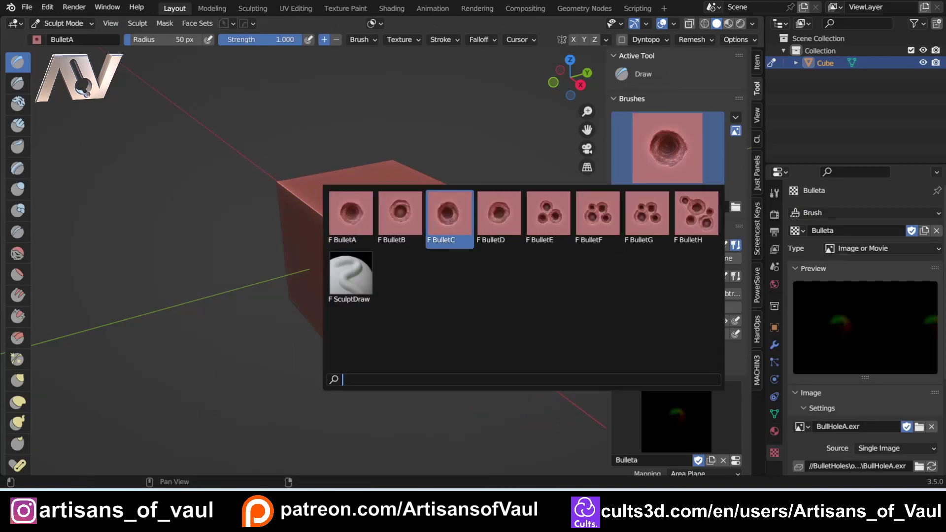
click(498, 213)
click(408, 258)
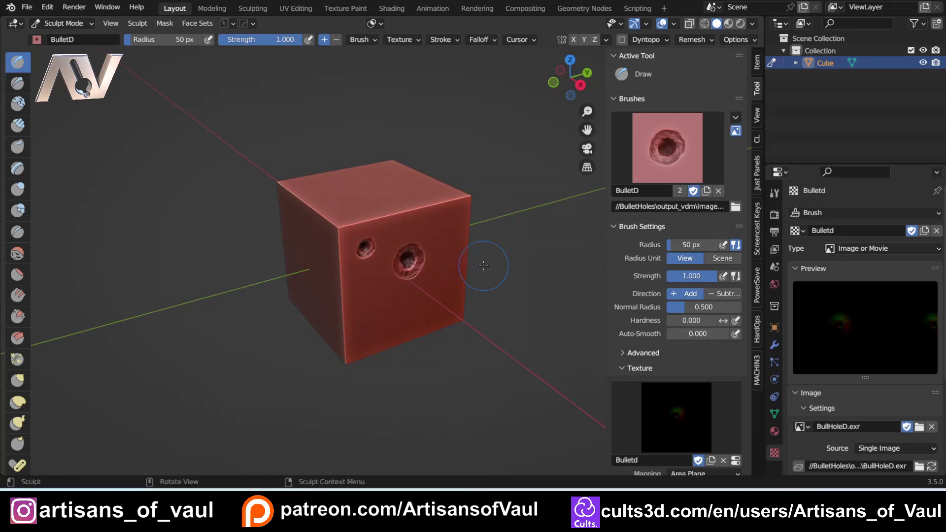
scroll(488, 247, up, 5)
middle_drag(490, 237, 385, 235)
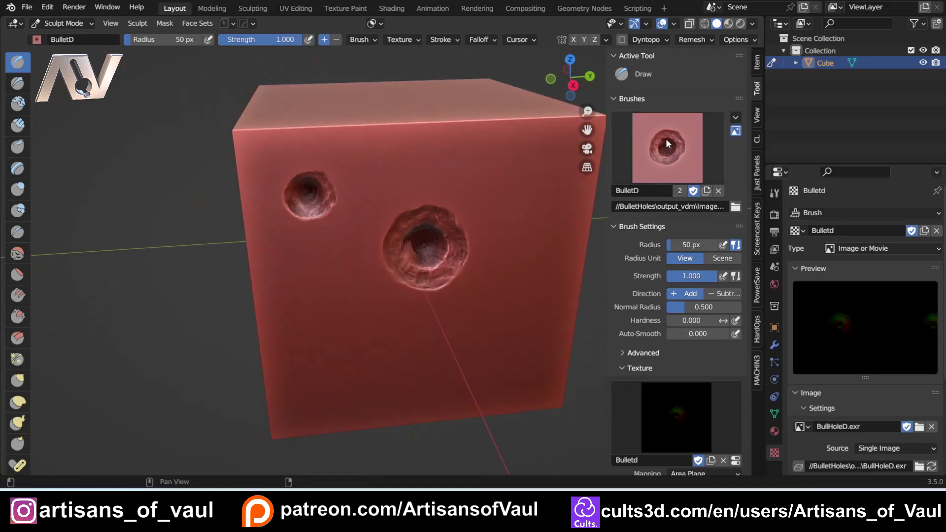
Stamp a BulletF triple-hole cluster lower left, BulletE holes lower centre, and a BulletH cluster centre-right
click(675, 158)
click(596, 219)
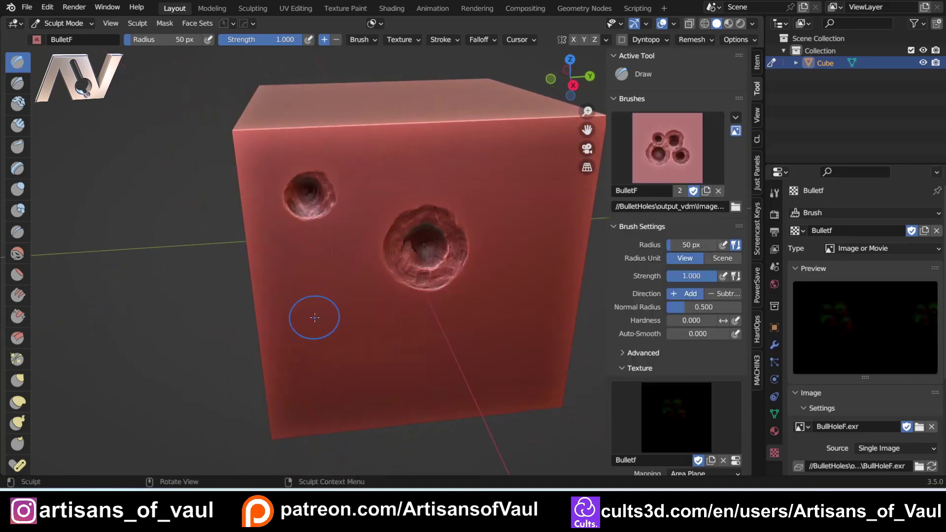
mouse_move(296, 316)
mouse_down()
mouse_move(388, 346)
mouse_move(376, 359)
mouse_move(492, 389)
mouse_up()
click(667, 148)
click(545, 212)
click(667, 147)
click(696, 217)
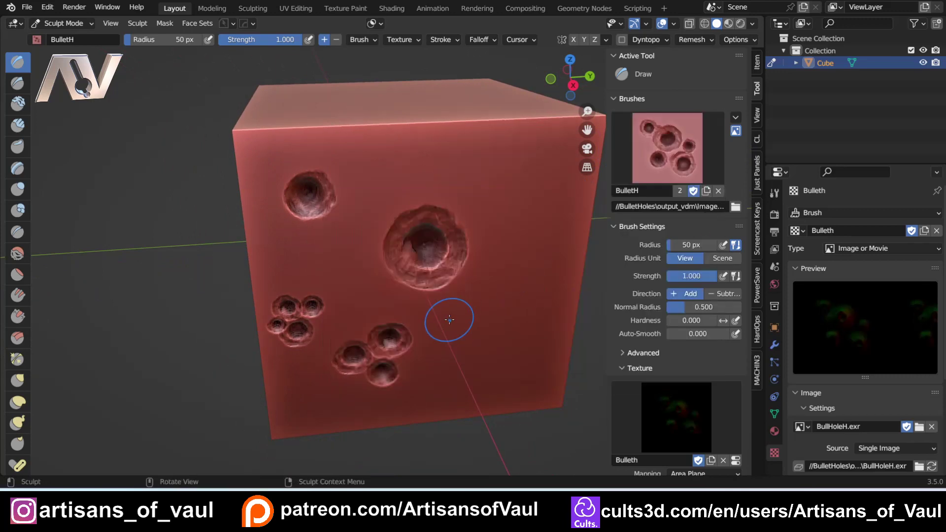
drag(448, 317, 532, 350)
Orbit around the cube to inspect the holes, keeping BulletH as the active brush
middle_drag(386, 195, 463, 186)
scroll(441, 184, down, 3)
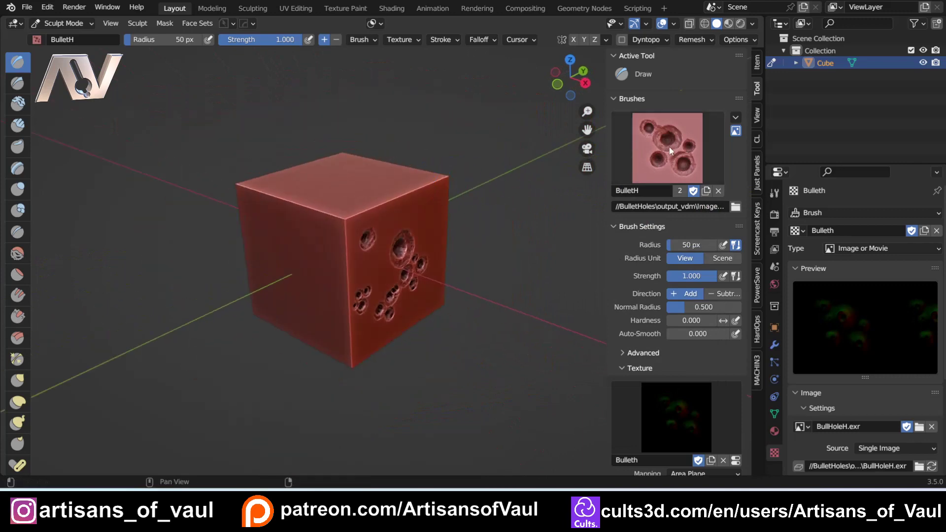
click(670, 150)
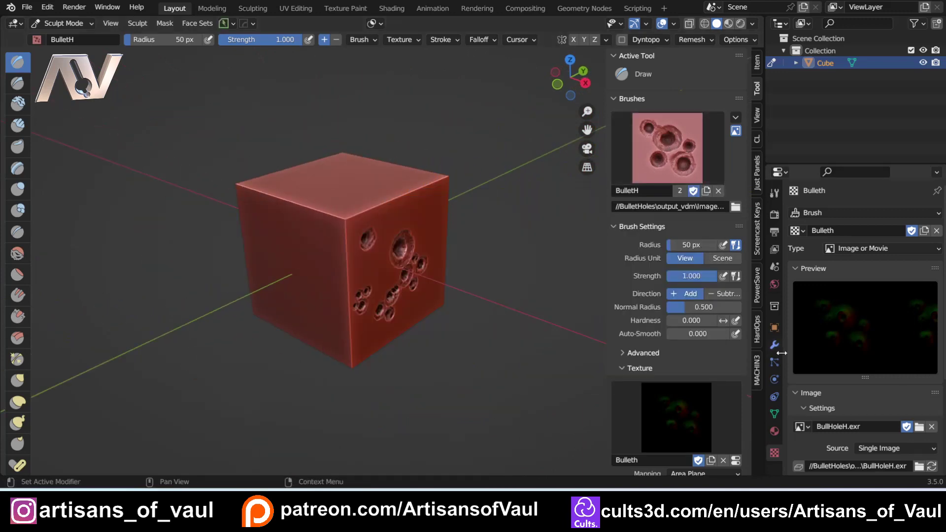
scroll(867, 410, down, 4)
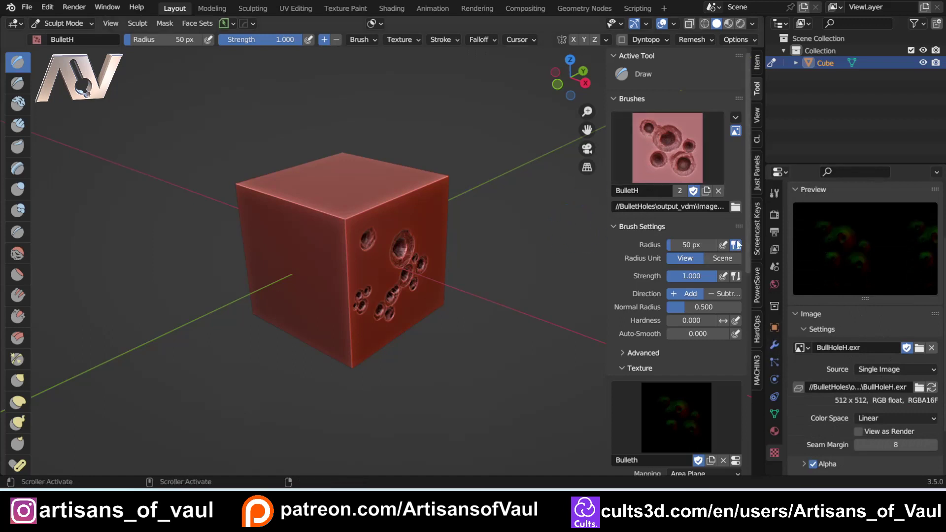
scroll(443, 232, up, 3)
middle_drag(443, 232, 394, 231)
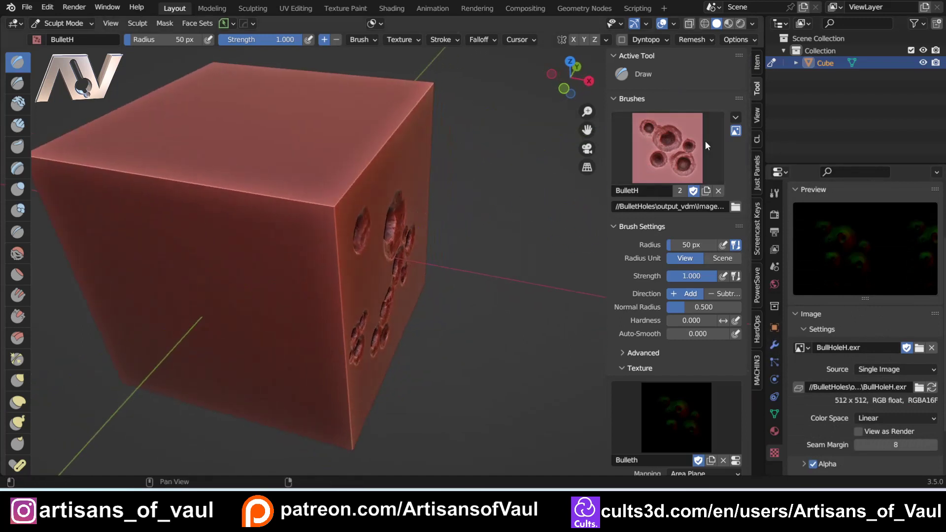
click(690, 146)
middle_drag(62, 89, 466, 277)
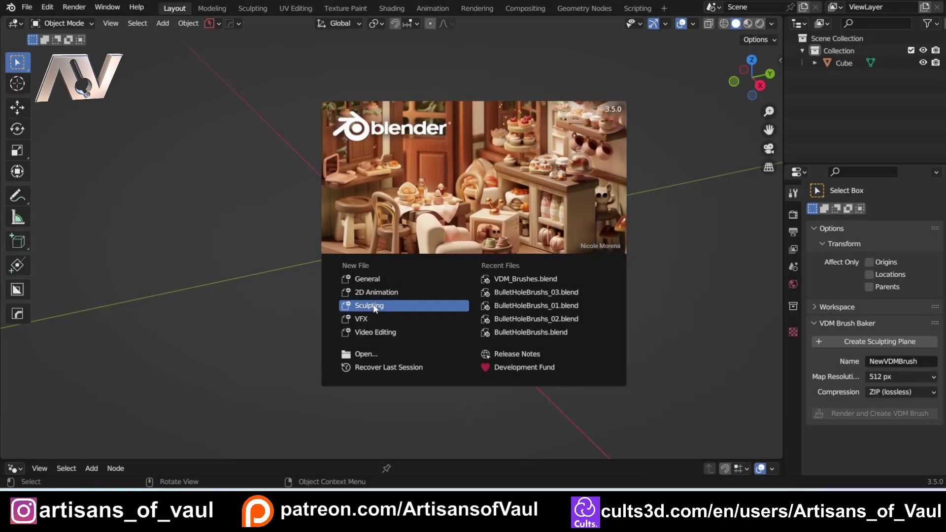
Start a new Sculpting file and check the screencast keys settings in the sidebar
click(367, 307)
key(n)
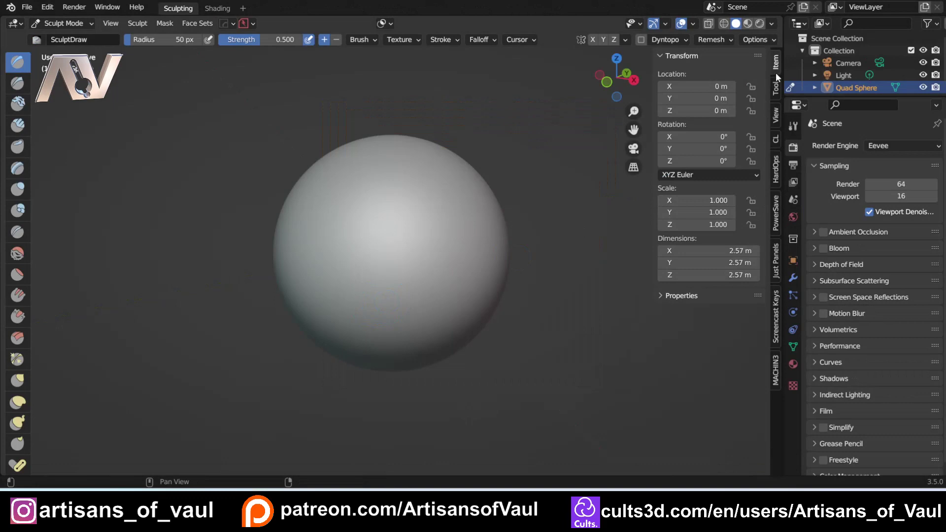
click(776, 297)
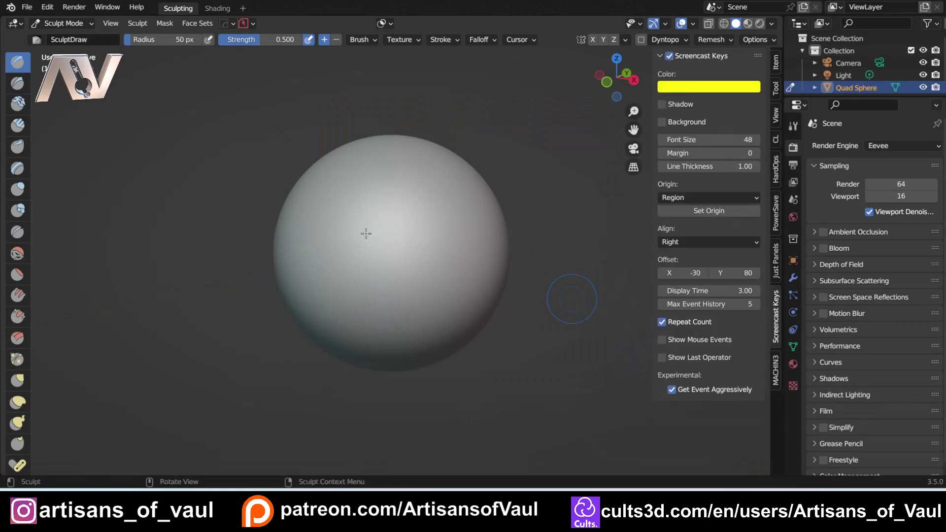
key(n)
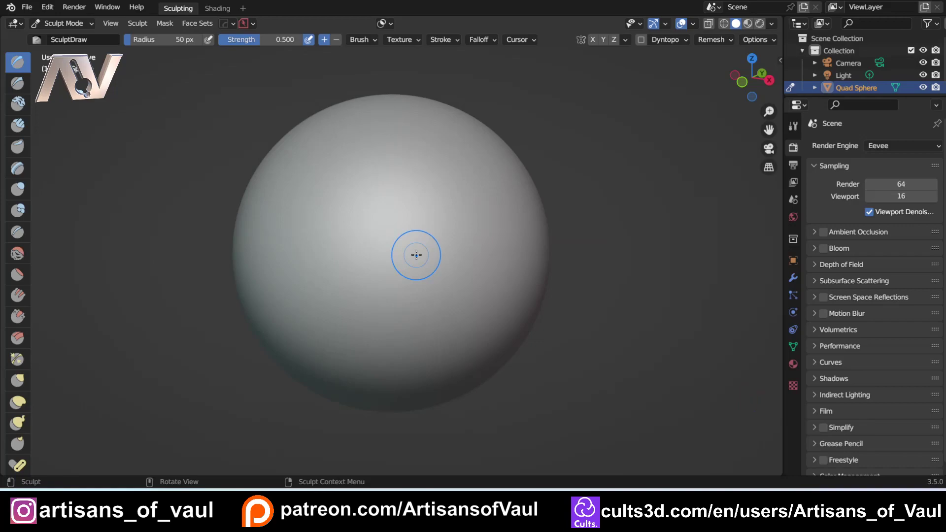
Set a smaller voxel size with R and voxel-remesh the sphere with Ctrl+R
key(r)
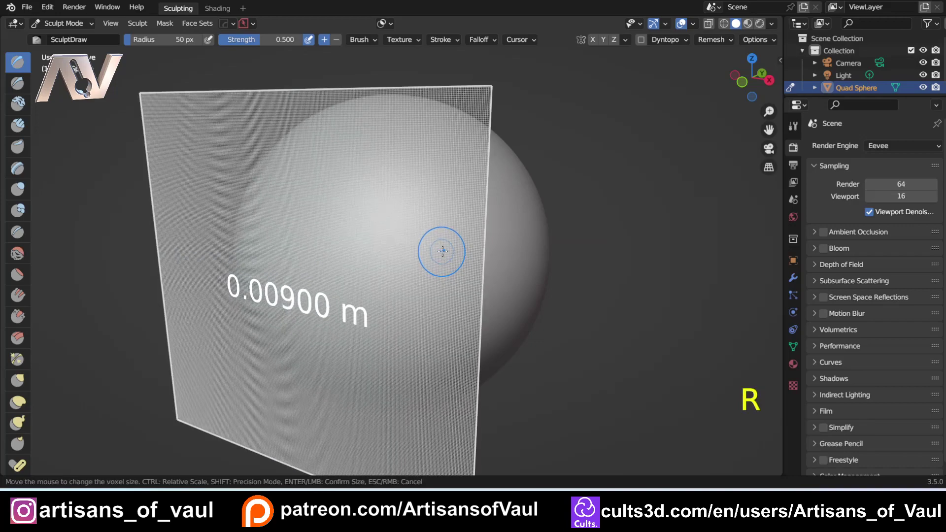
click(443, 246)
key(ctrl)
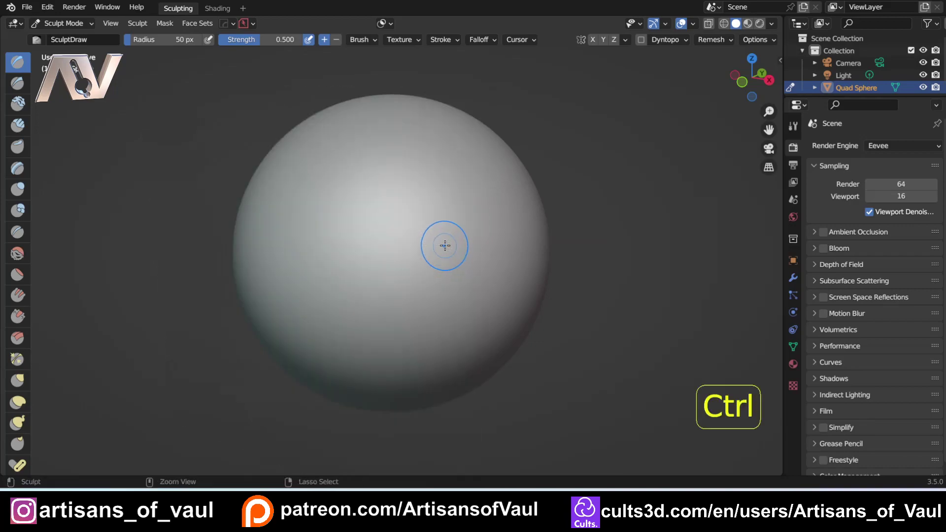
key(ctrl+r)
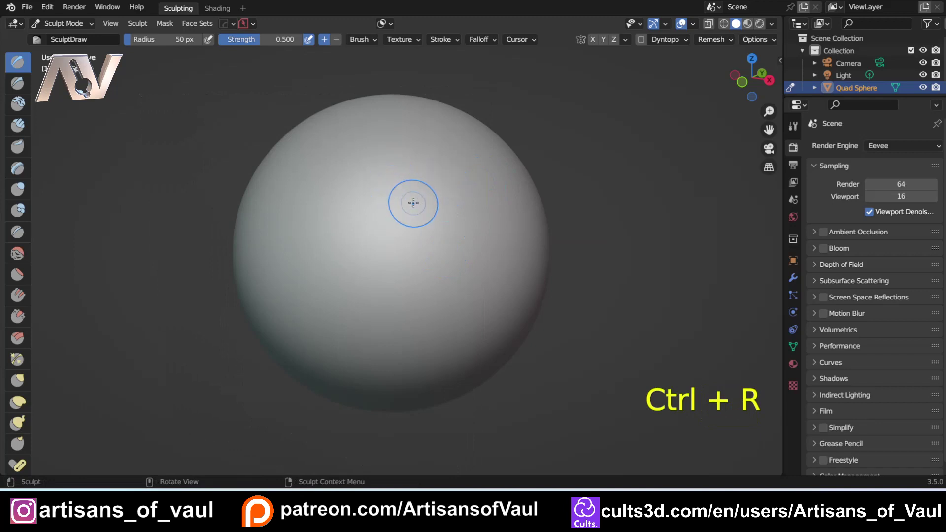
scroll(407, 204, down, 2)
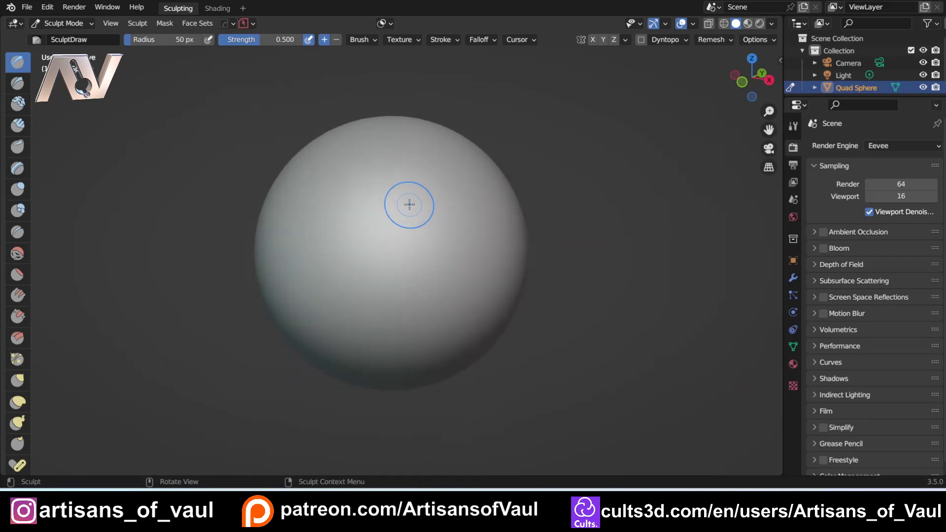
Show the sidebar's Tool tab and review the brush list without changing brush
key(n)
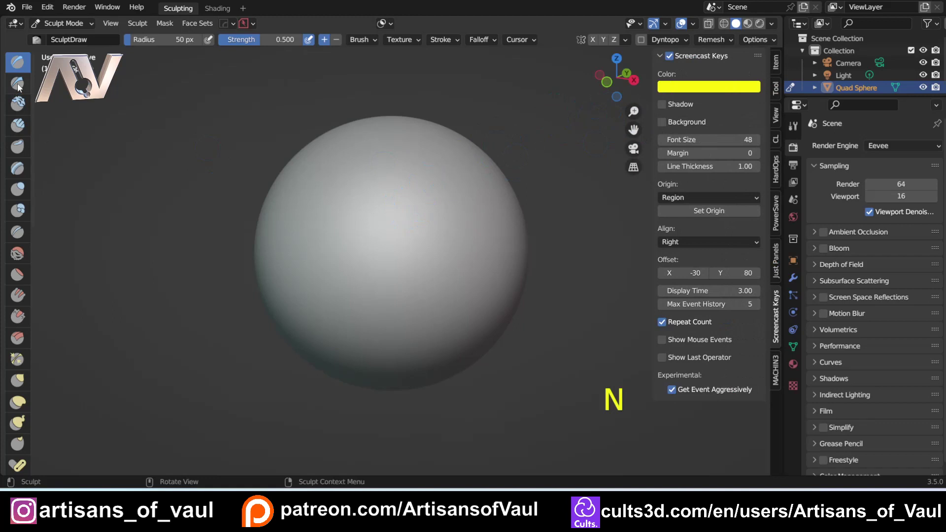
click(775, 88)
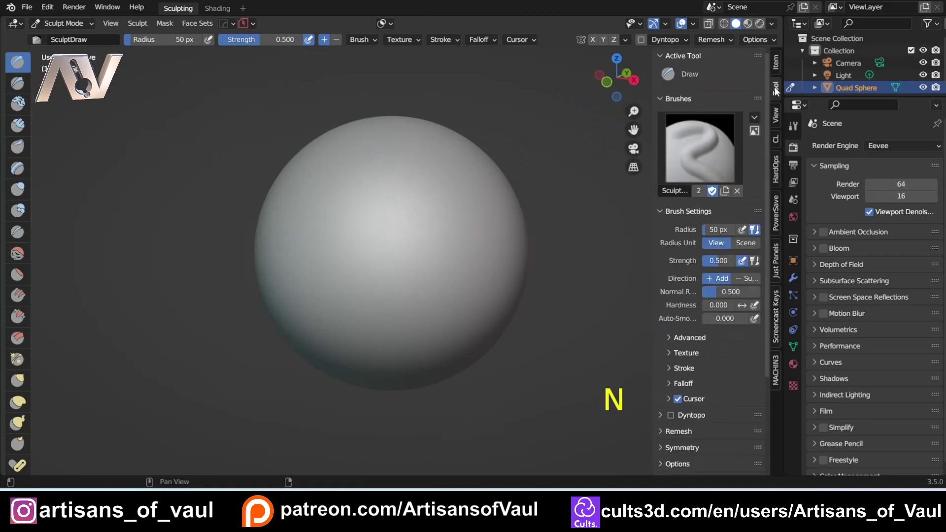
click(715, 167)
key(Escape)
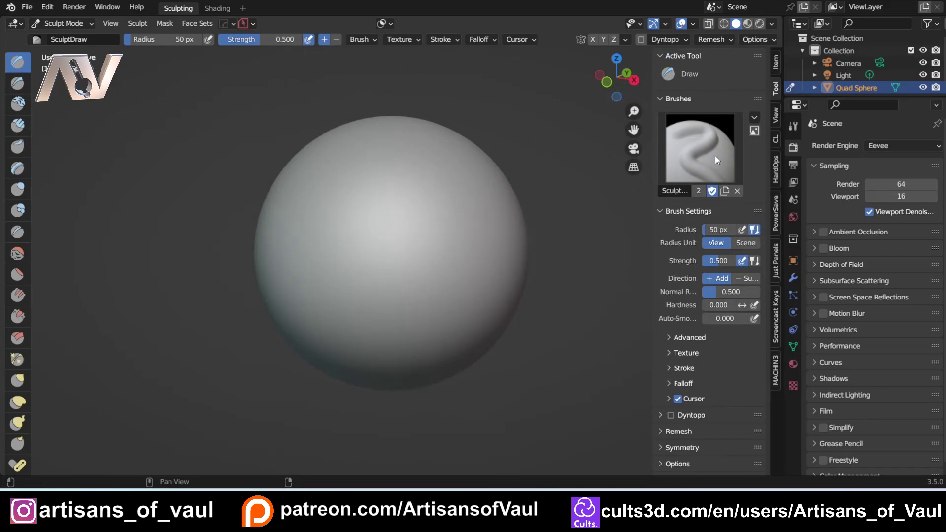
Append BulletA through BulletH from the Brush folder of VDM_Brushes.blend
click(28, 7)
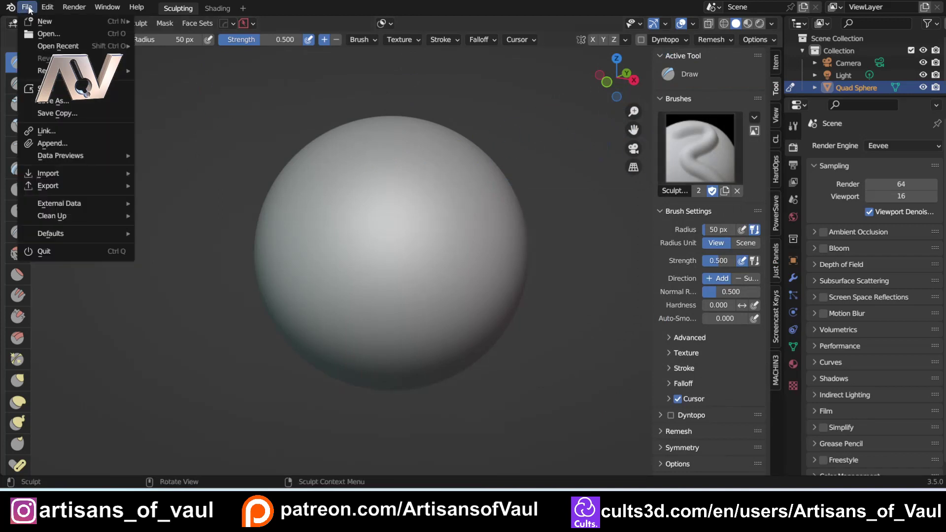
click(52, 143)
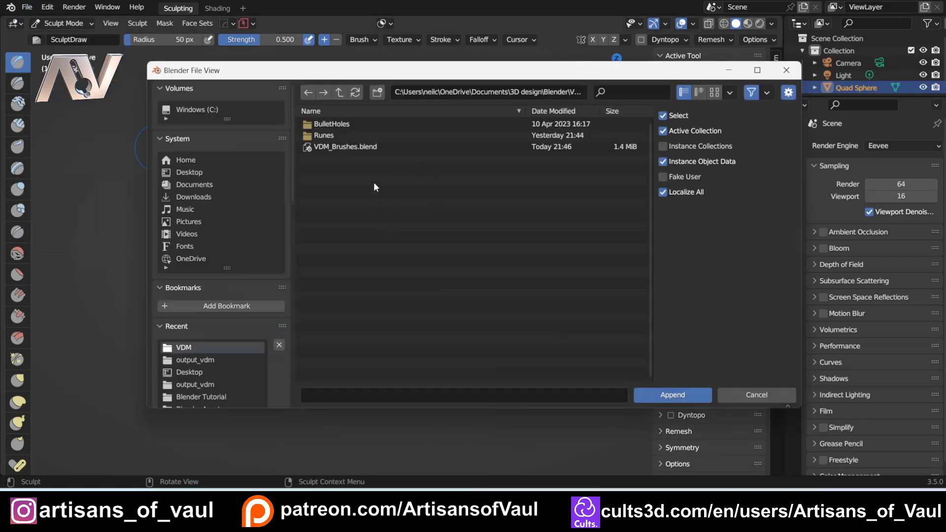
click(363, 147)
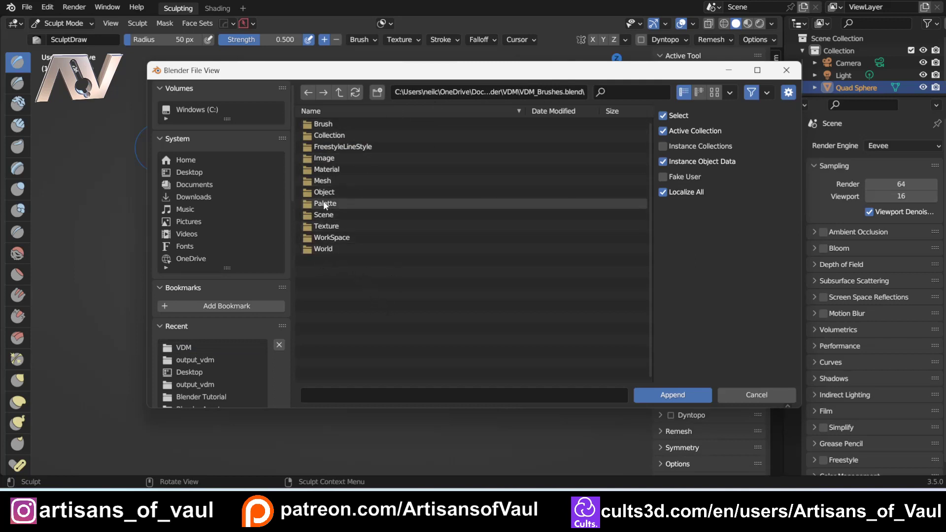
double_click(321, 124)
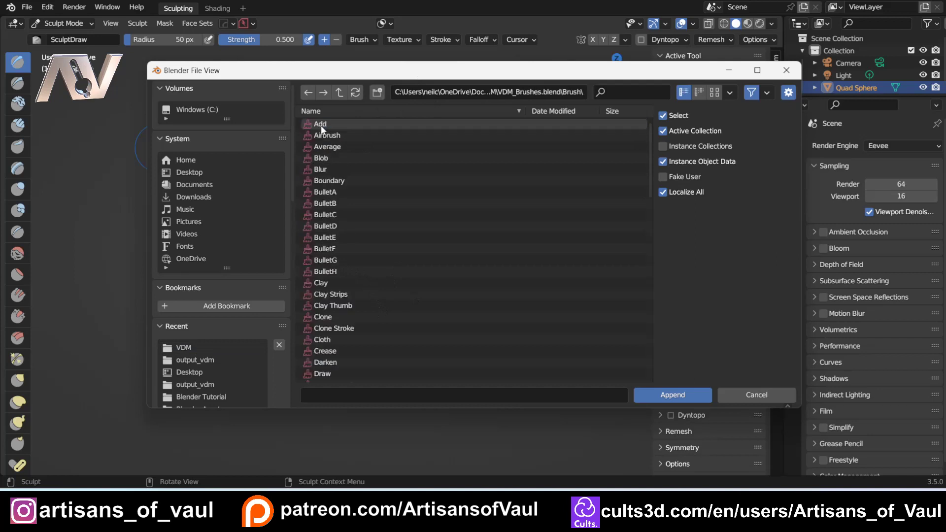
scroll(345, 140, down, 8)
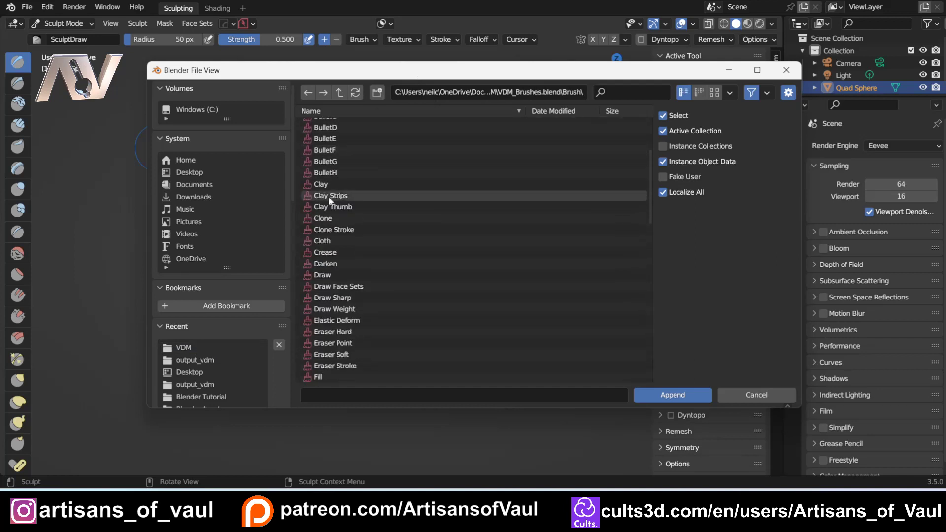
scroll(344, 238, down, 15)
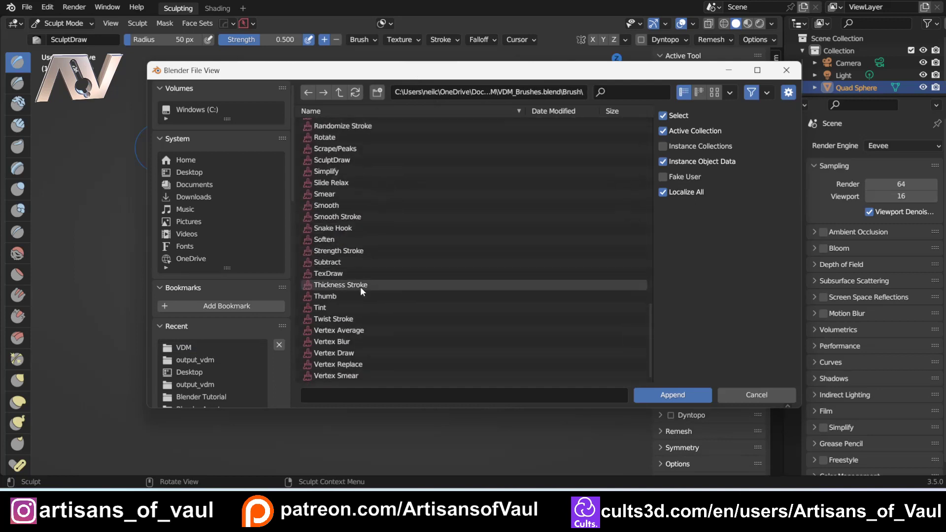
scroll(360, 287, up, 5)
scroll(359, 286, up, 15)
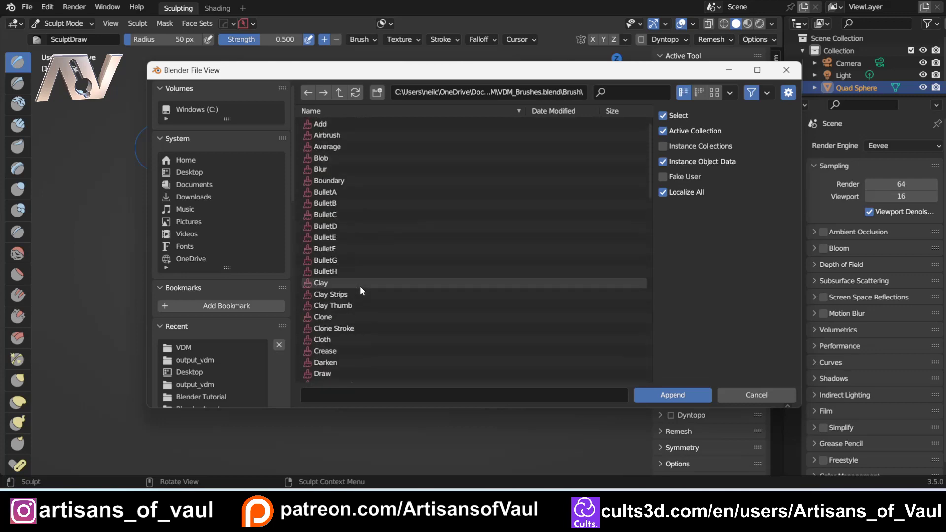
click(338, 193)
shift+click(334, 271)
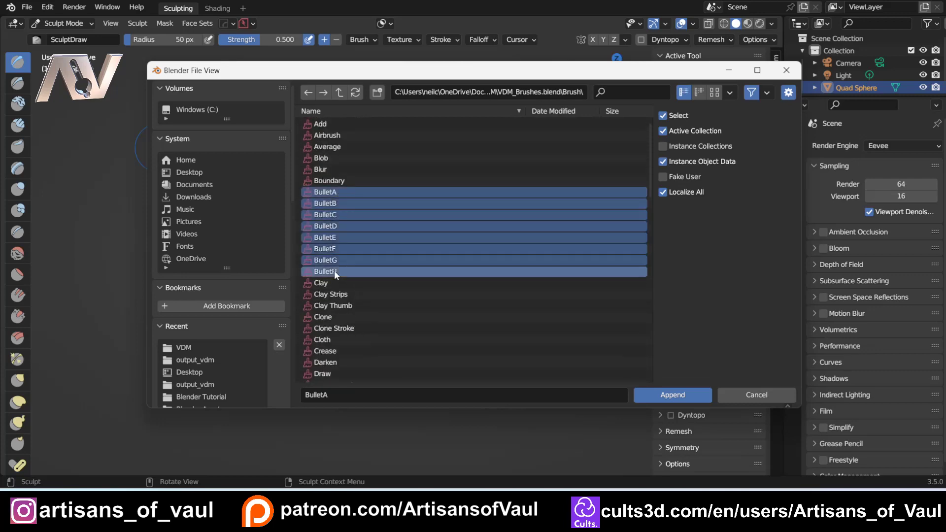
click(672, 394)
click(720, 159)
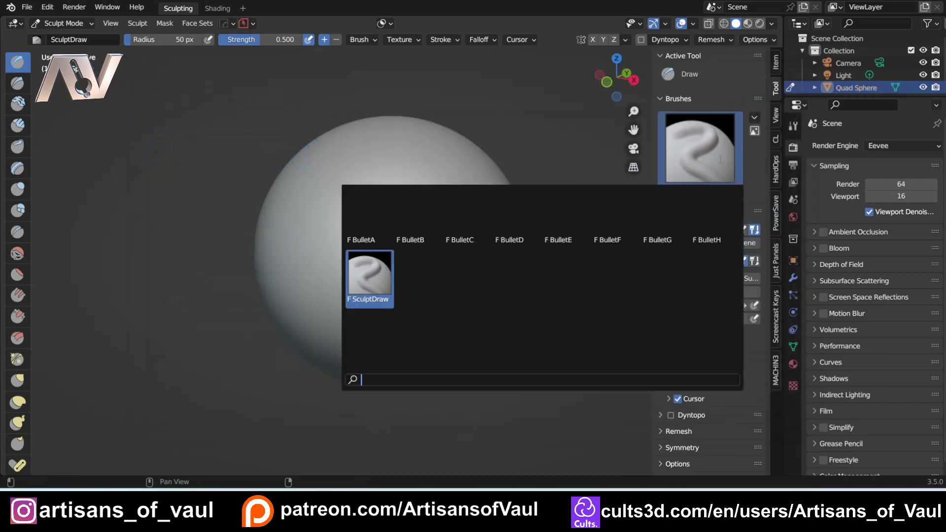
click(711, 159)
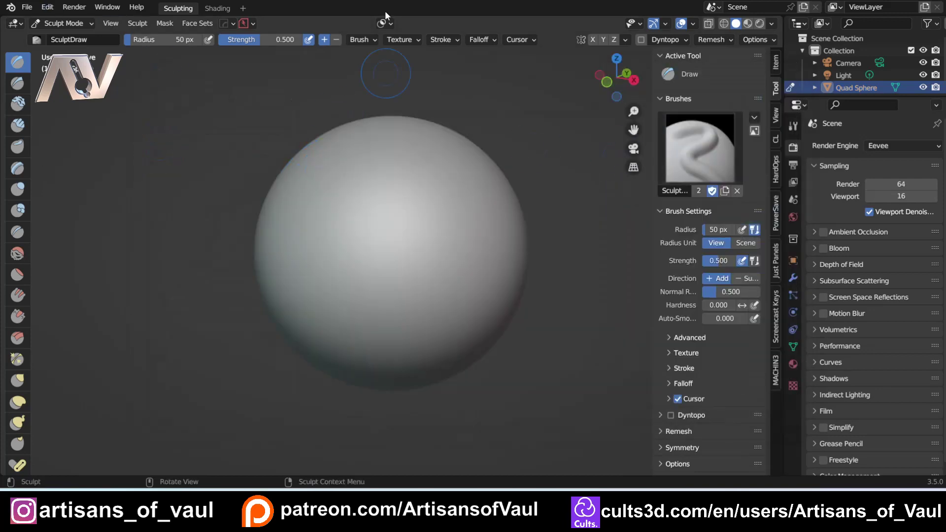
click(687, 148)
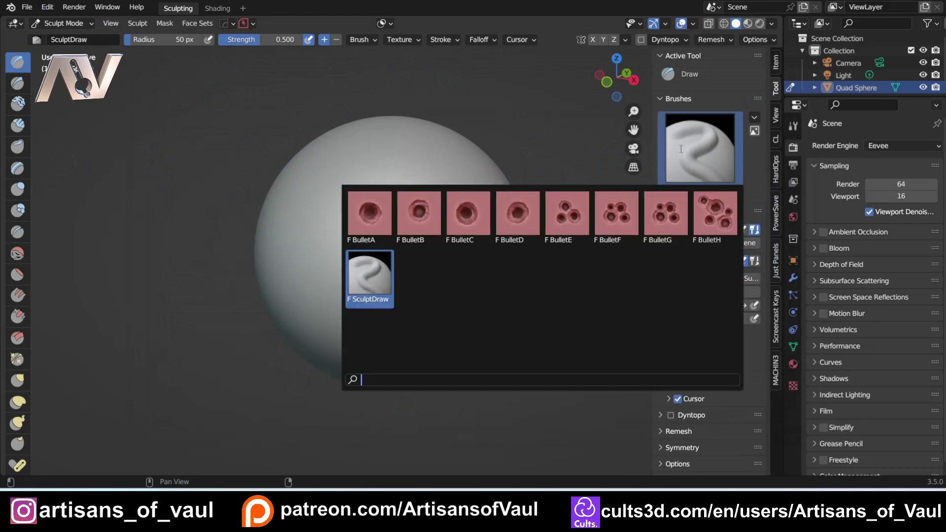
click(696, 147)
click(697, 144)
click(698, 144)
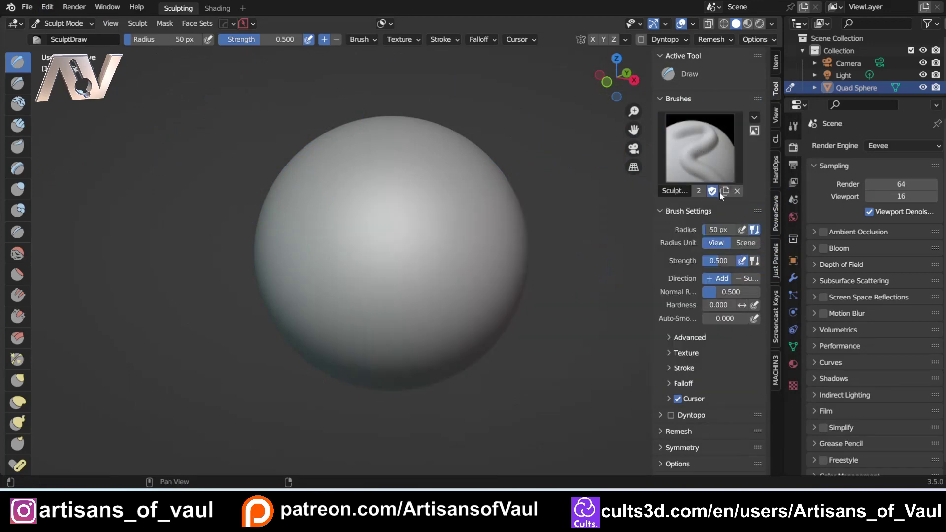
click(722, 154)
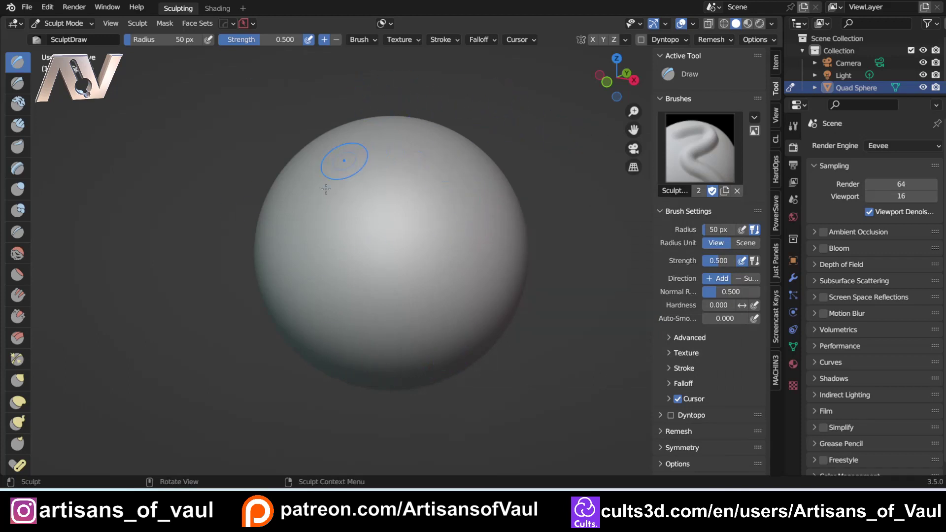
click(27, 6)
click(50, 143)
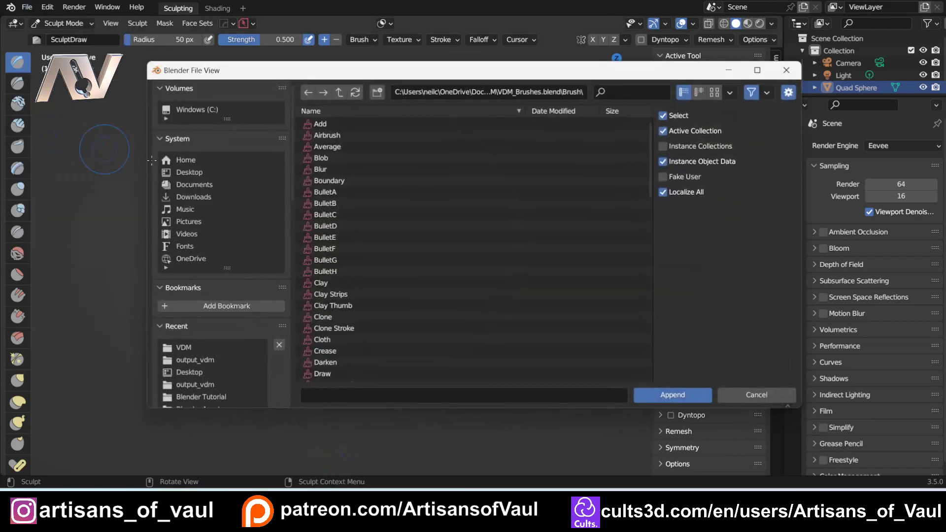
scroll(334, 146, down, 2)
scroll(355, 338, down, 5)
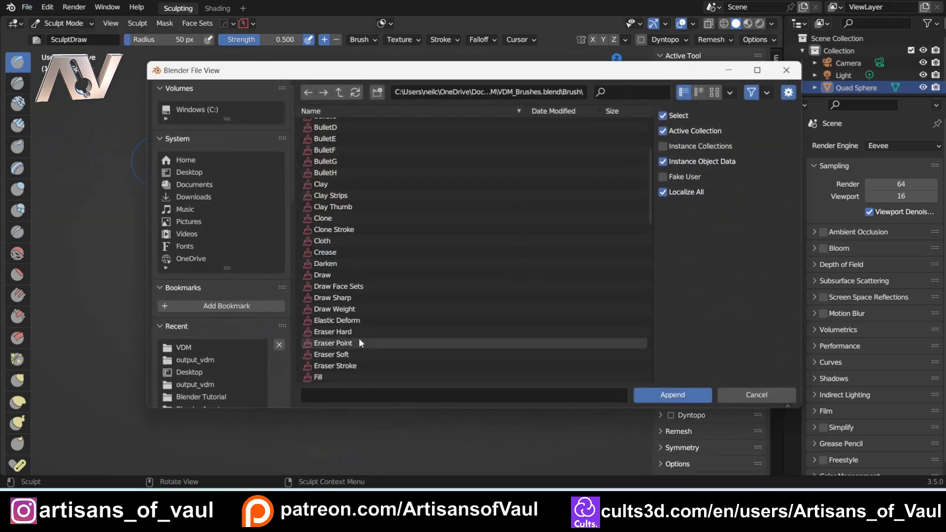
scroll(351, 327, up, 8)
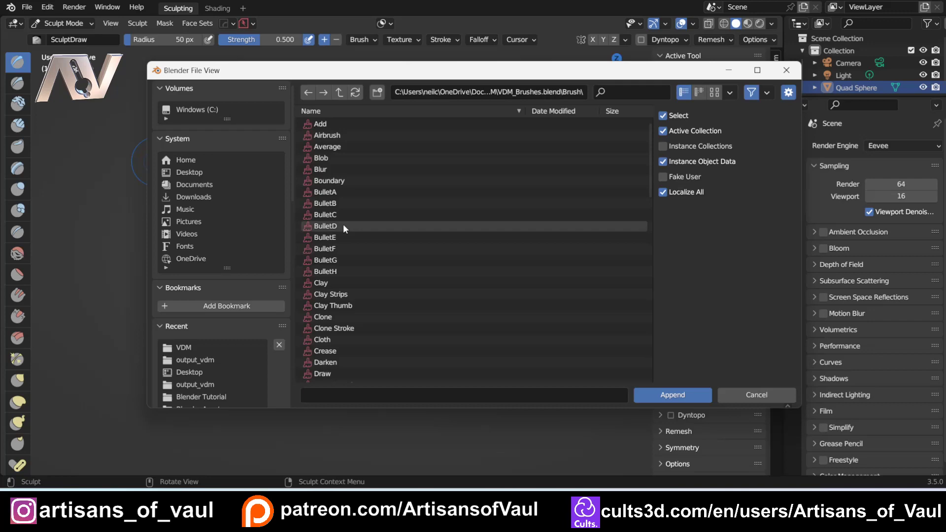
scroll(346, 258, down, 20)
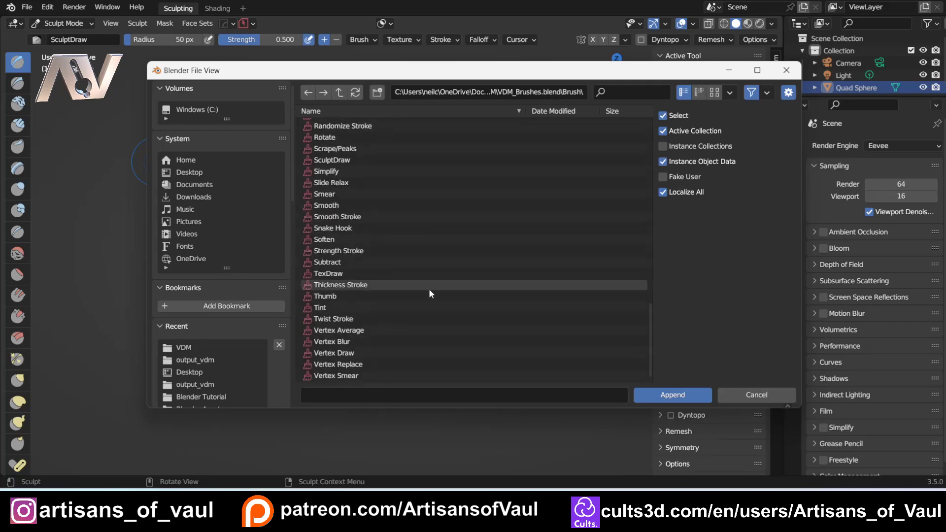
click(773, 395)
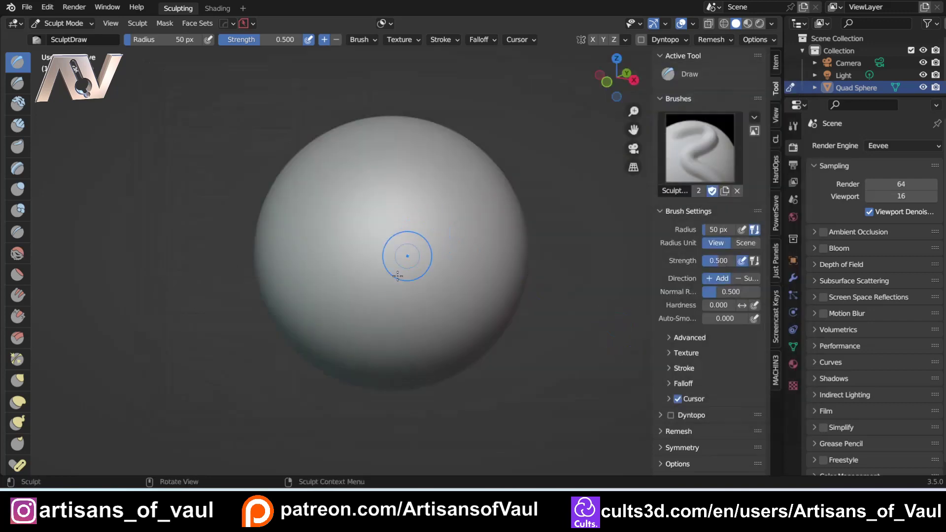
Start a new file from the Sculpting template, discarding the current unsaved changes
click(27, 6)
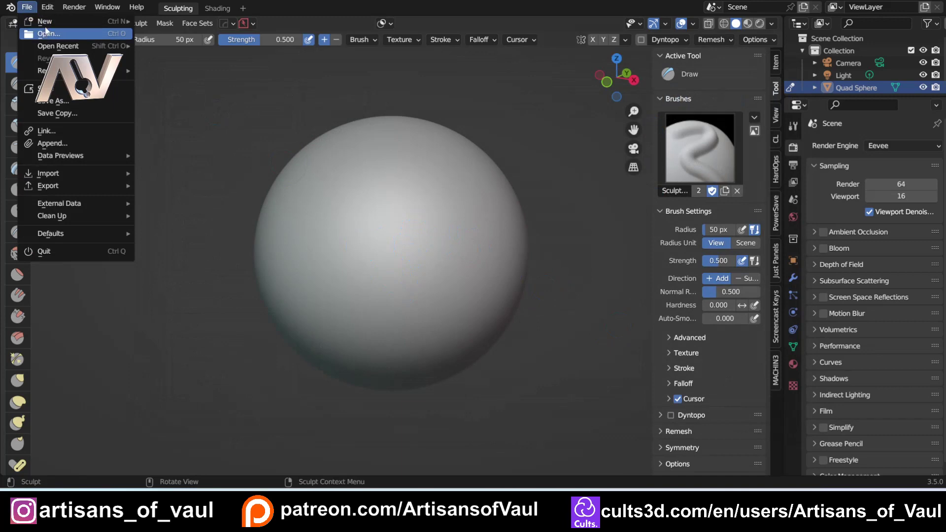
mouse_move(44, 21)
click(171, 45)
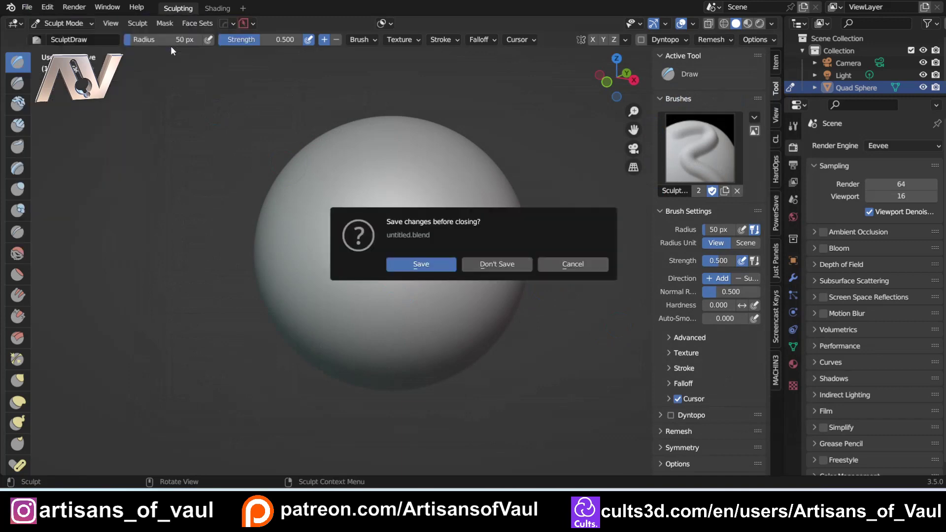
click(495, 266)
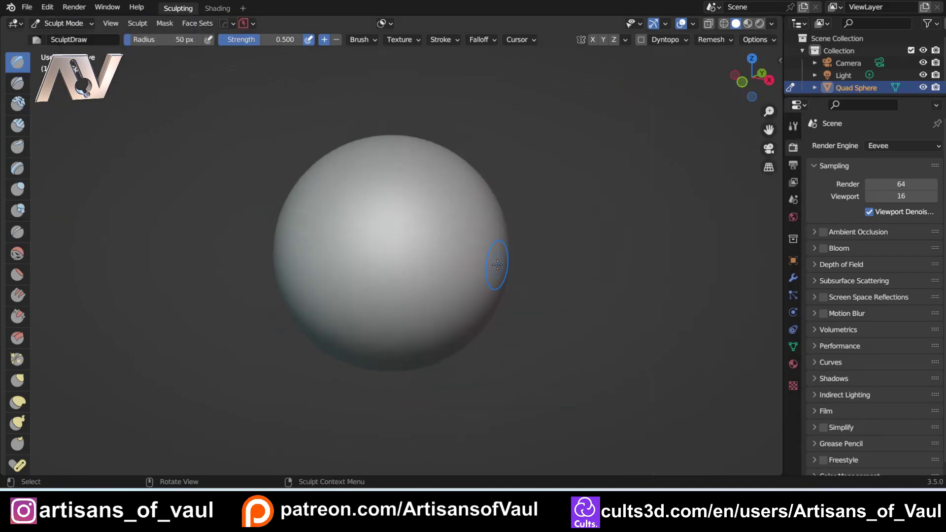
scroll(450, 232, up, 3)
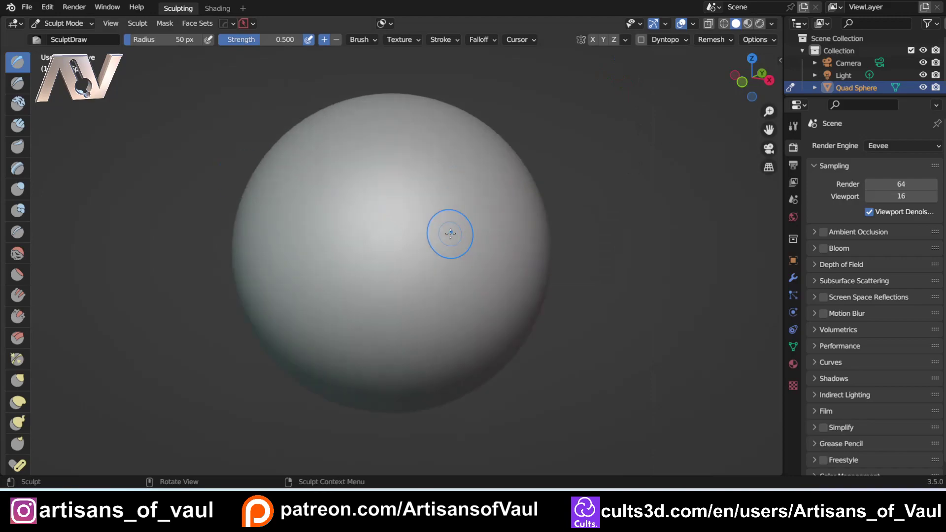
Set a new voxel size with R and remesh the sphere with Ctrl+R
key(r)
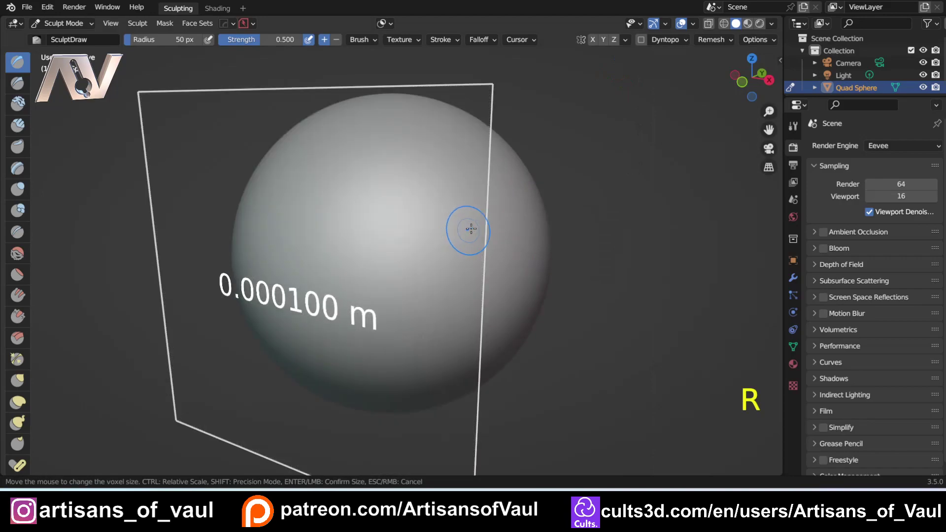
click(455, 234)
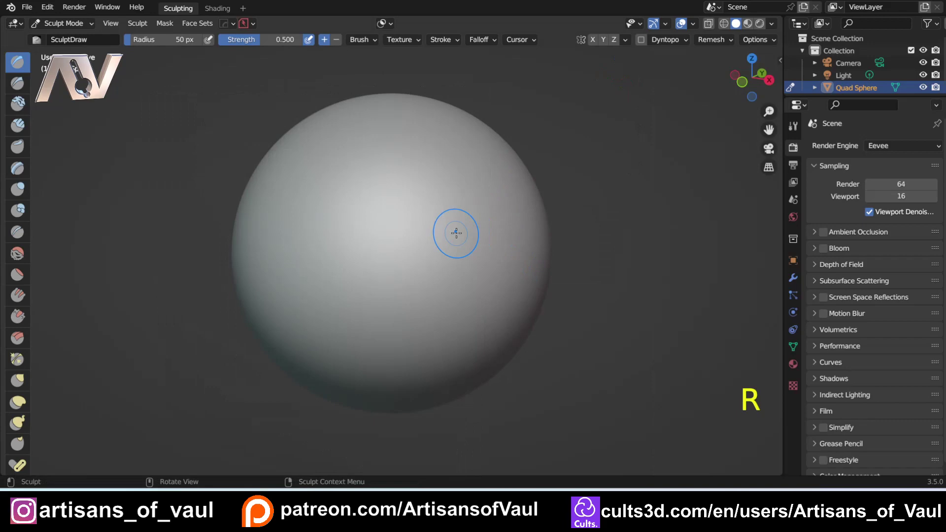
key(ctrl+r)
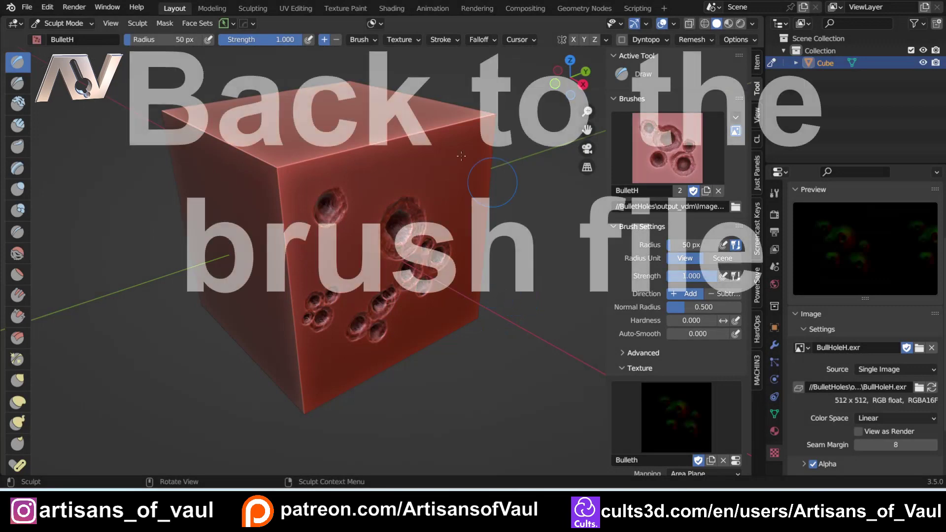
Widen the right-side editors and open the Outliner's display mode options
scroll(461, 156, down, 3)
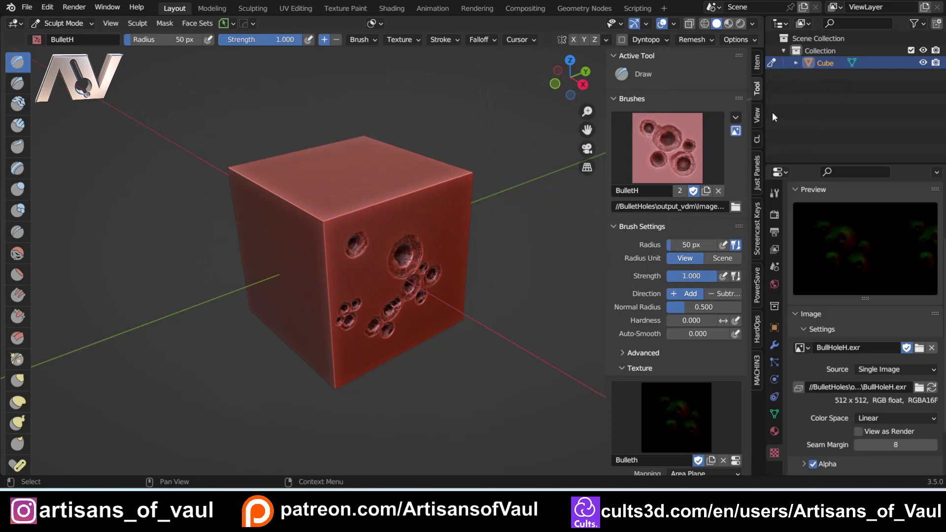
drag(766, 114, 639, 114)
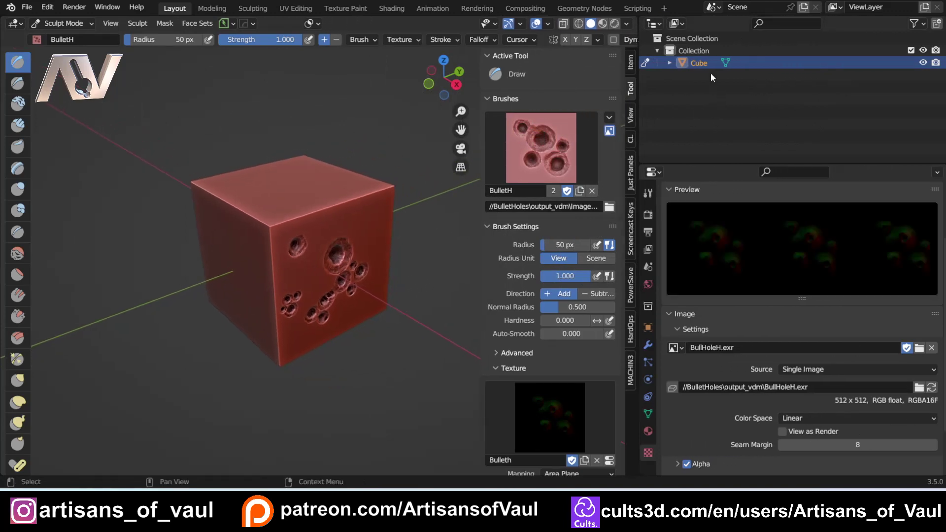
click(681, 24)
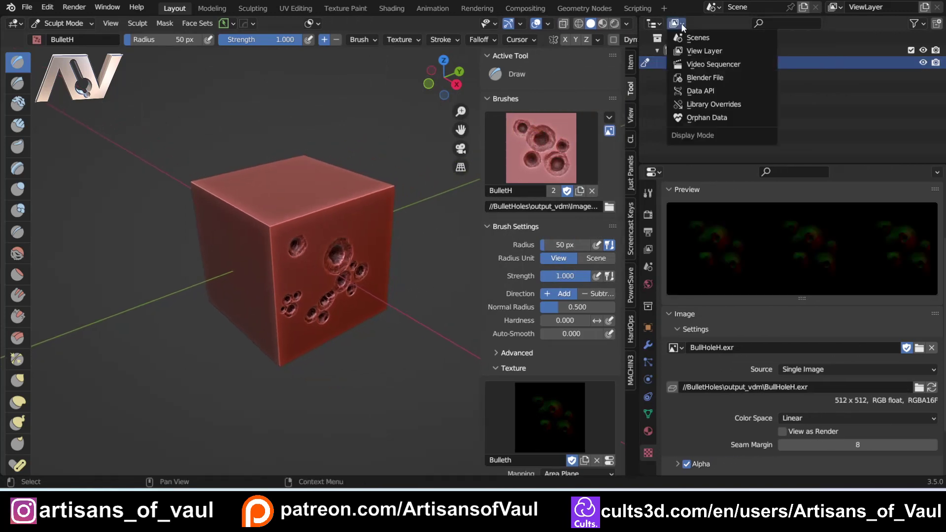
Switch the Outliner to Blender File view and expand the Brushes list
click(697, 76)
scroll(716, 137, down, 4)
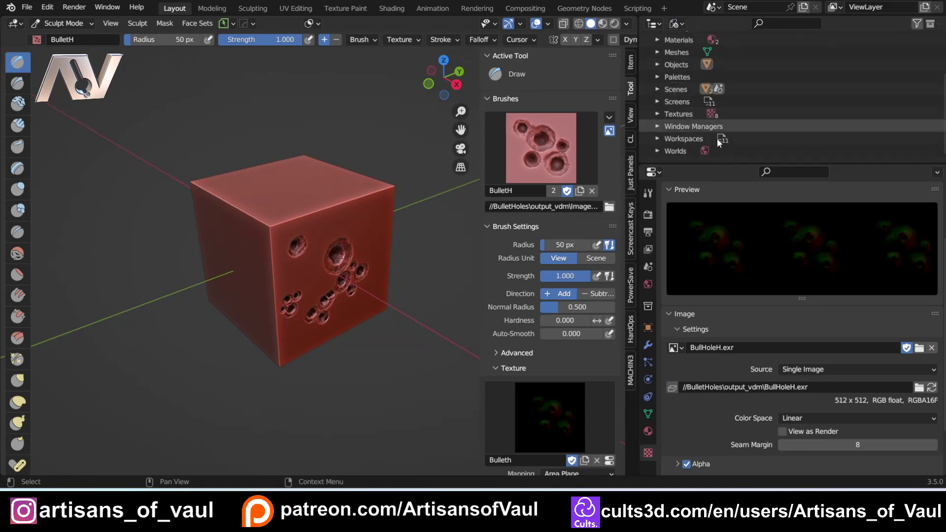
scroll(716, 140, up, 4)
scroll(732, 107, down, 4)
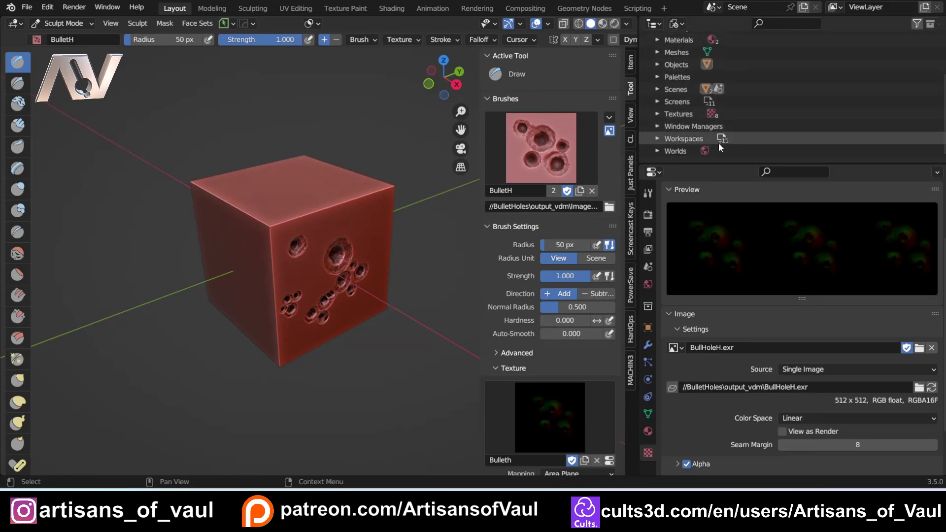
scroll(699, 99, up, 4)
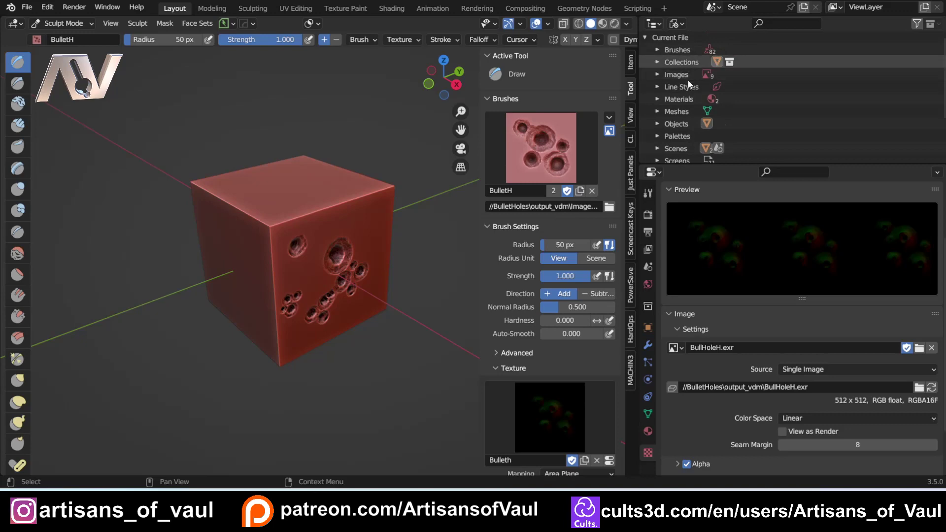
click(660, 51)
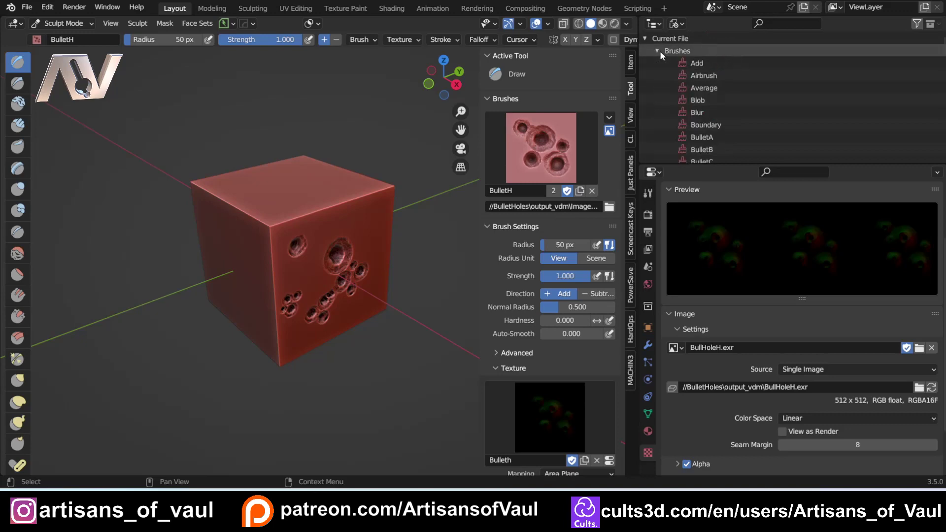
scroll(747, 70, down, 3)
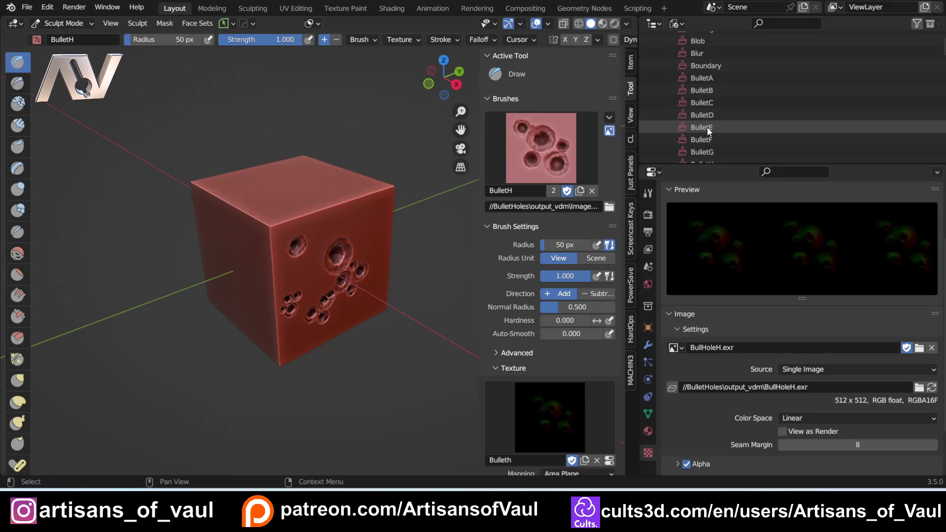
scroll(710, 127, down, 3)
scroll(714, 113, up, 8)
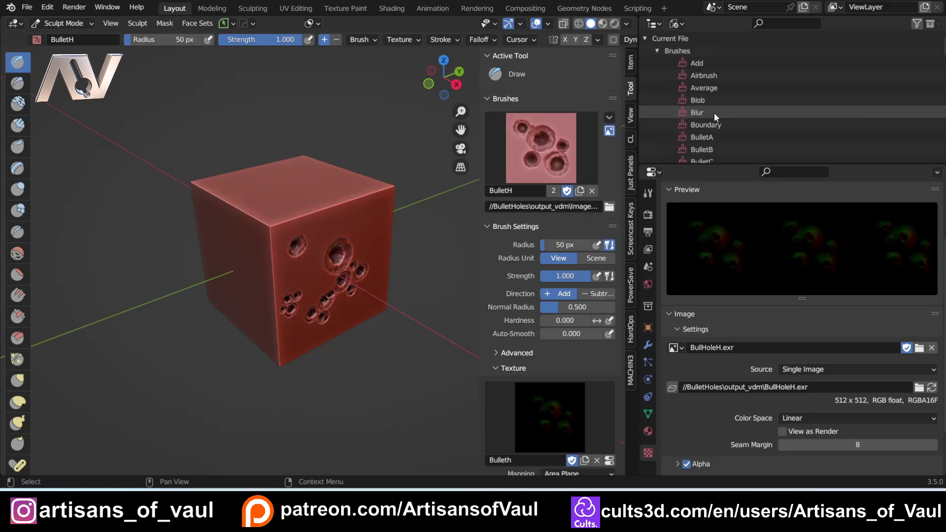
Delete the non-bullet brushes from Add through Boundary
click(708, 65)
shift+click(707, 125)
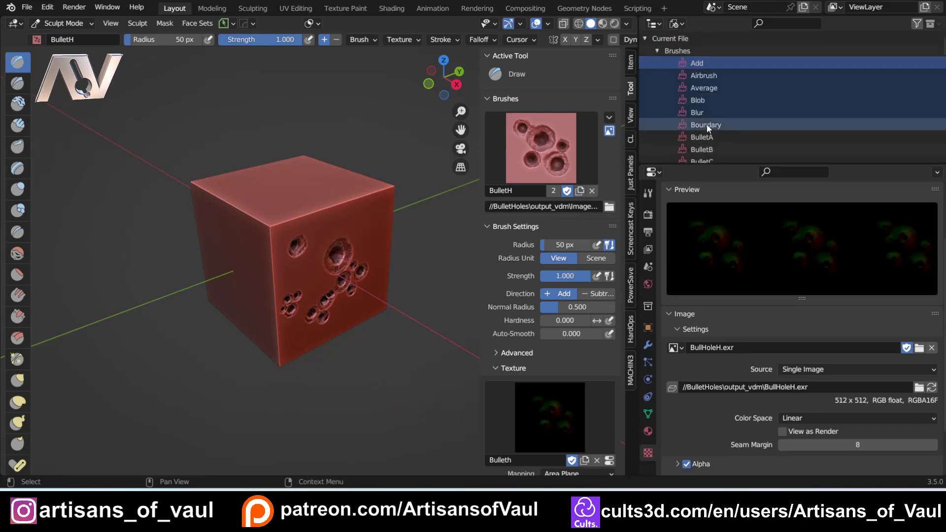
right_click(702, 93)
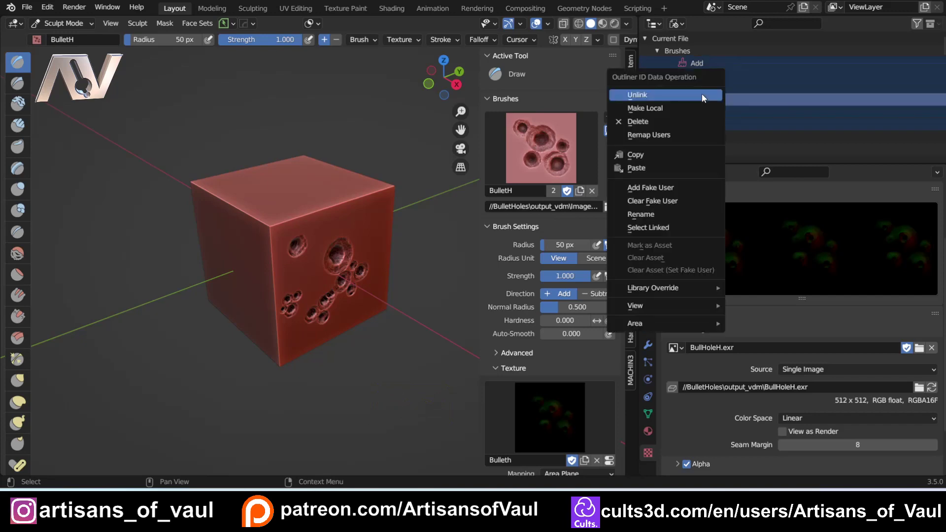
click(667, 122)
Delete the remaining non-bullet brushes through Vertex Smear, leaving only BulletA–BulletH
scroll(717, 98, down, 10)
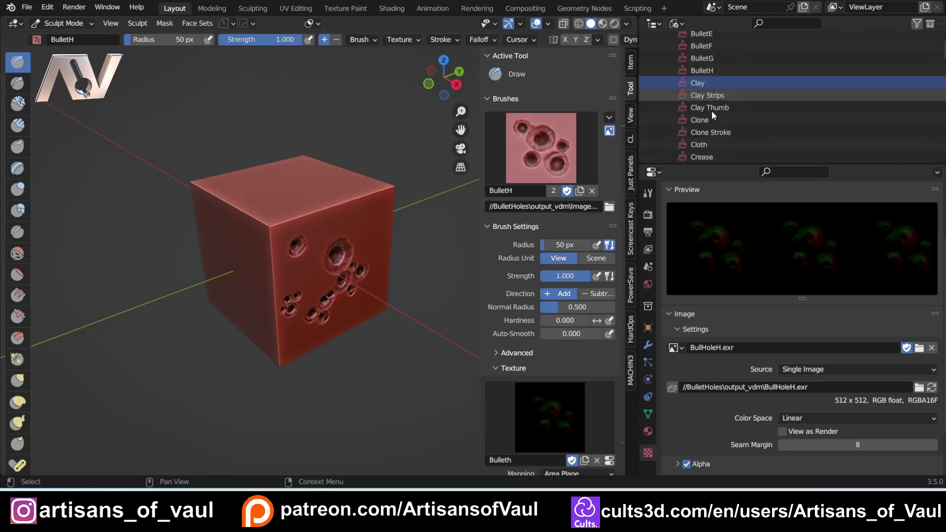
scroll(710, 113, down, 15)
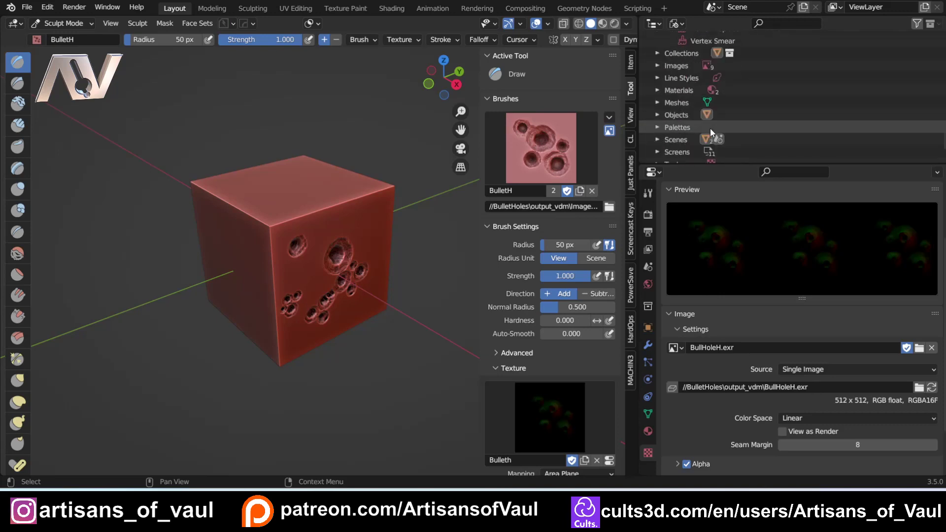
shift+click(717, 109)
right_click(705, 84)
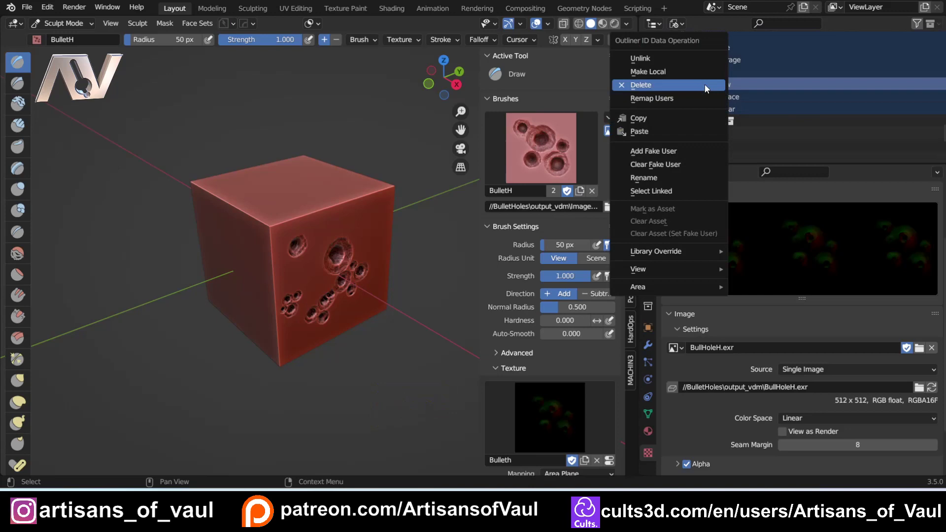
click(669, 85)
scroll(693, 78, up, 5)
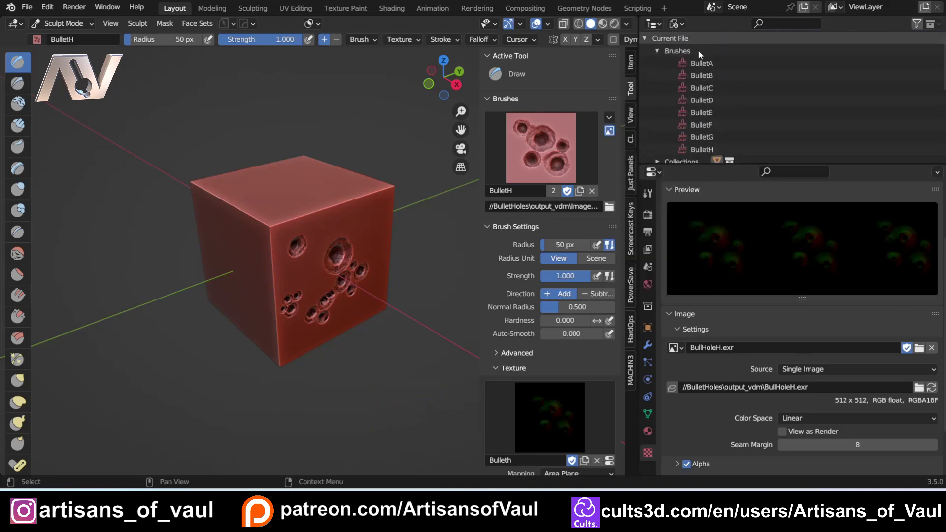
click(32, 8)
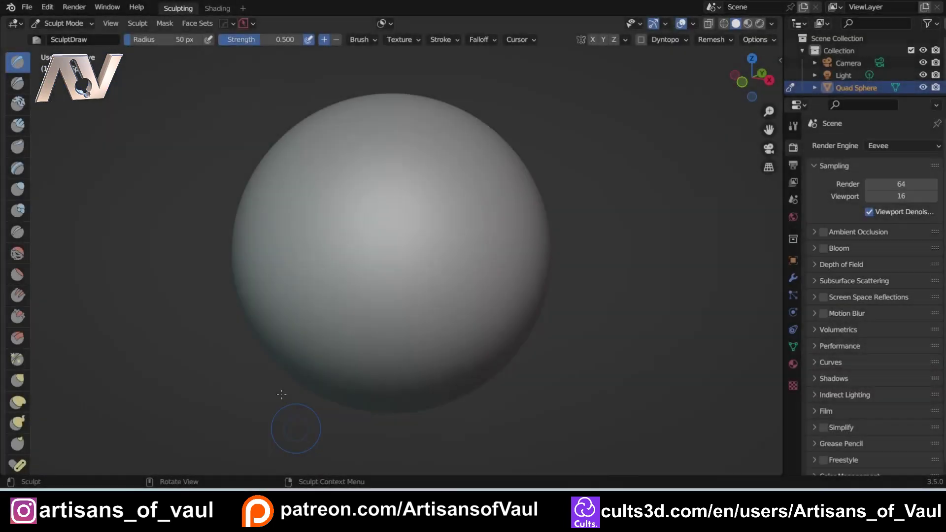
Show the sidebar's Tool tab and view the available brushes
key(n)
click(777, 87)
click(705, 143)
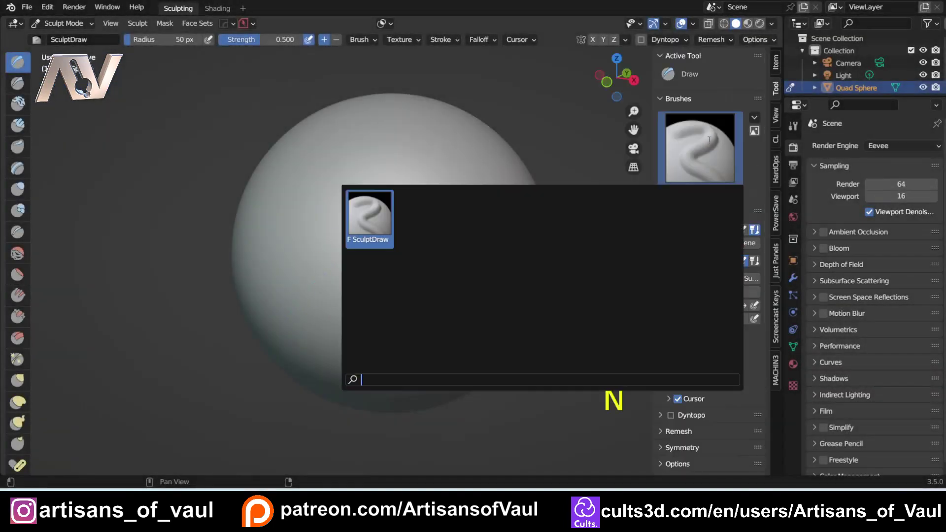
Append BulletA through BulletH from VDM_Brushes.blend's Brush folder
click(27, 8)
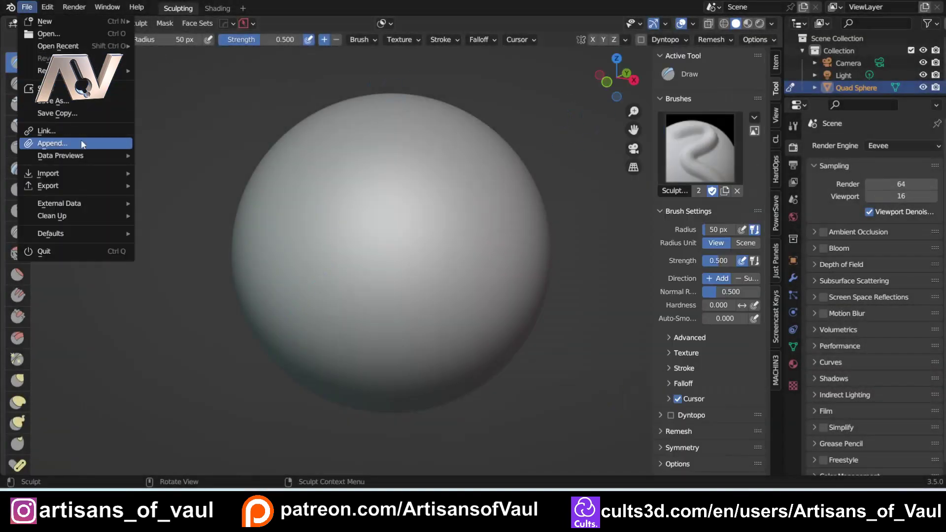
click(81, 143)
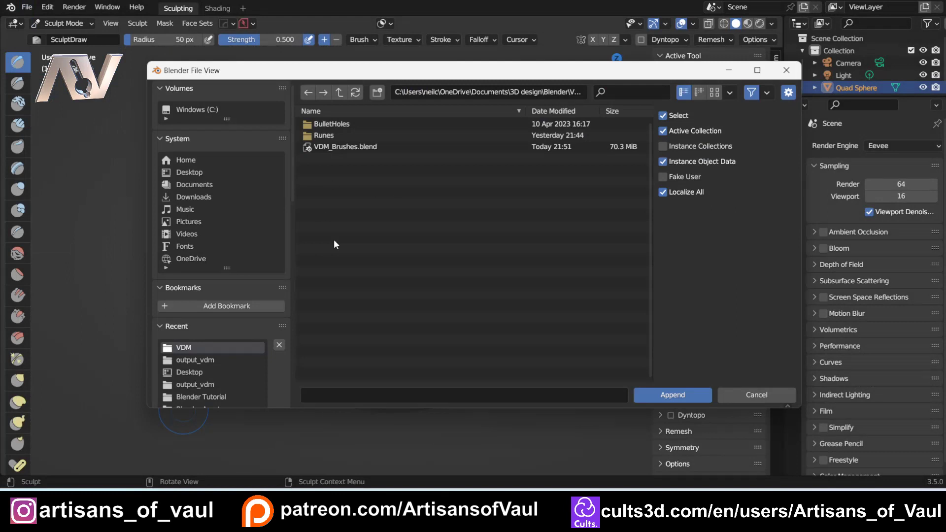
double_click(335, 146)
click(323, 124)
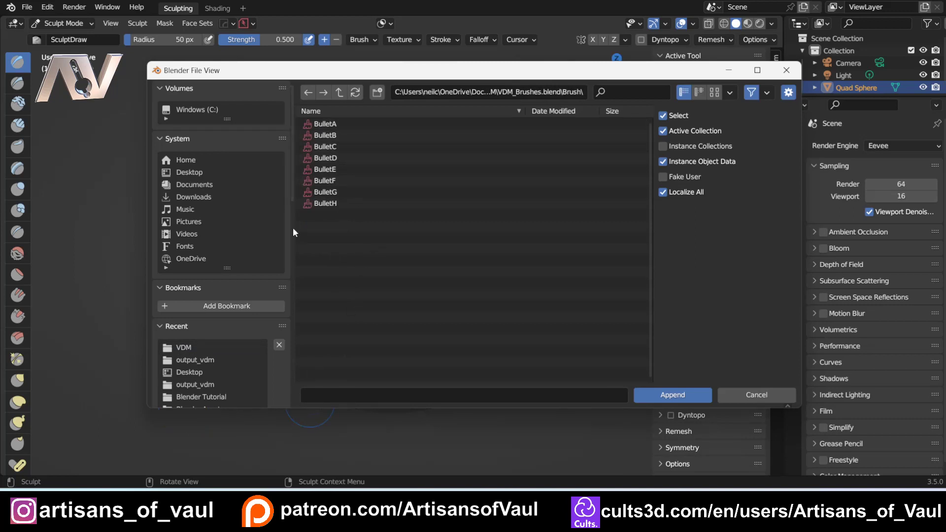
click(323, 125)
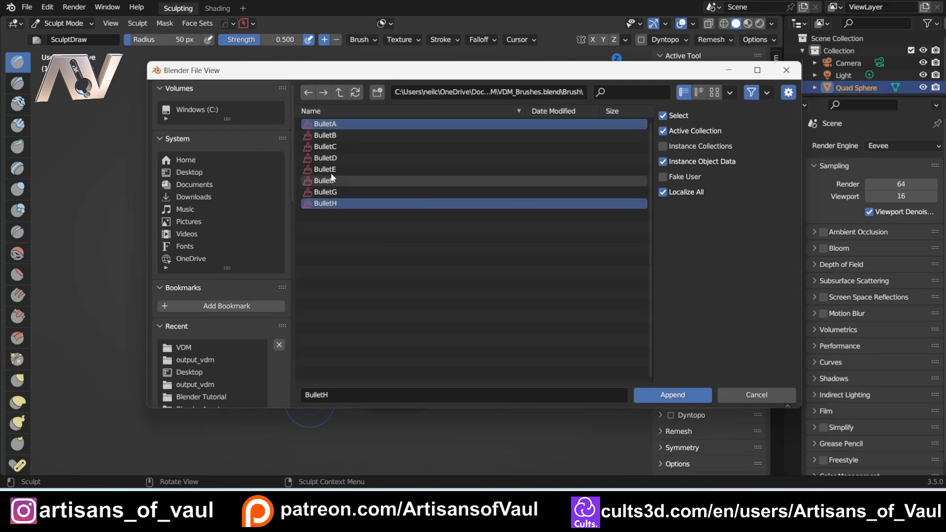
shift+click(339, 203)
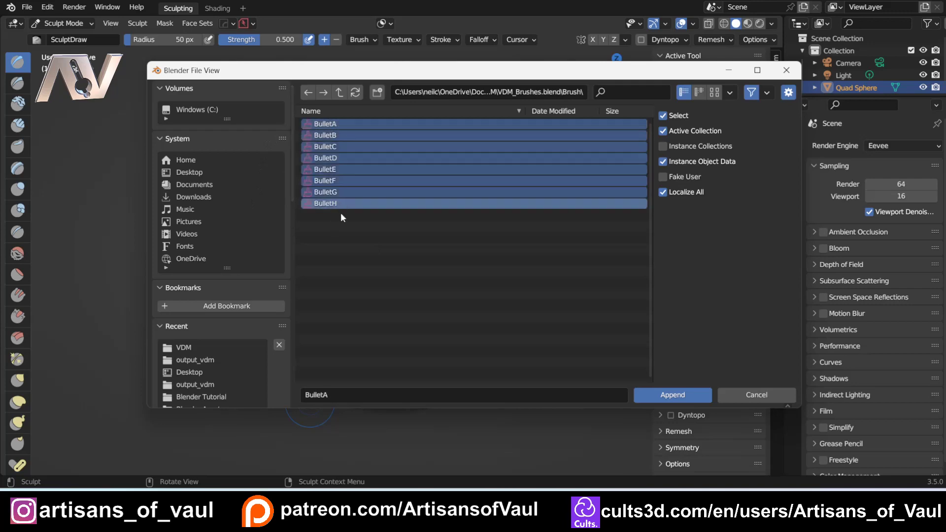
click(682, 398)
Stamp a BulletE hole cluster near the sphere's centre, then orbit to fresh surface
click(702, 165)
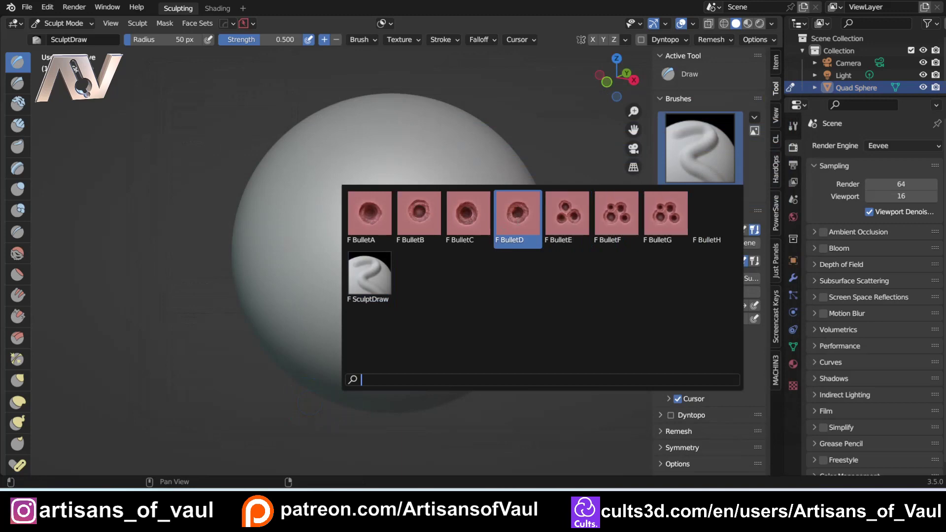
click(565, 217)
drag(407, 221, 438, 237)
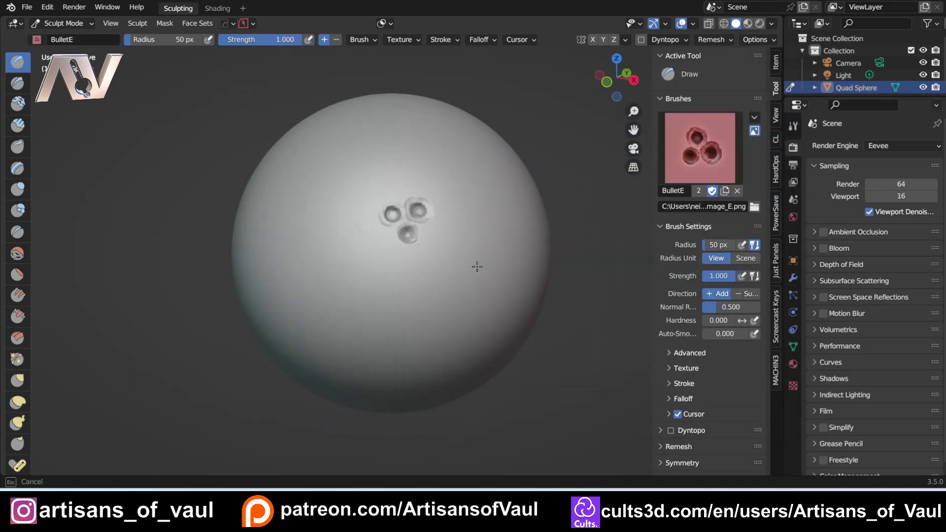
mouse_move(477, 267)
middle_down()
mouse_move(376, 254)
mouse_move(359, 298)
mouse_move(468, 296)
middle_up()
Stamp a large BulletD hole on the sphere's right, then switch to BulletB and orbit
click(687, 152)
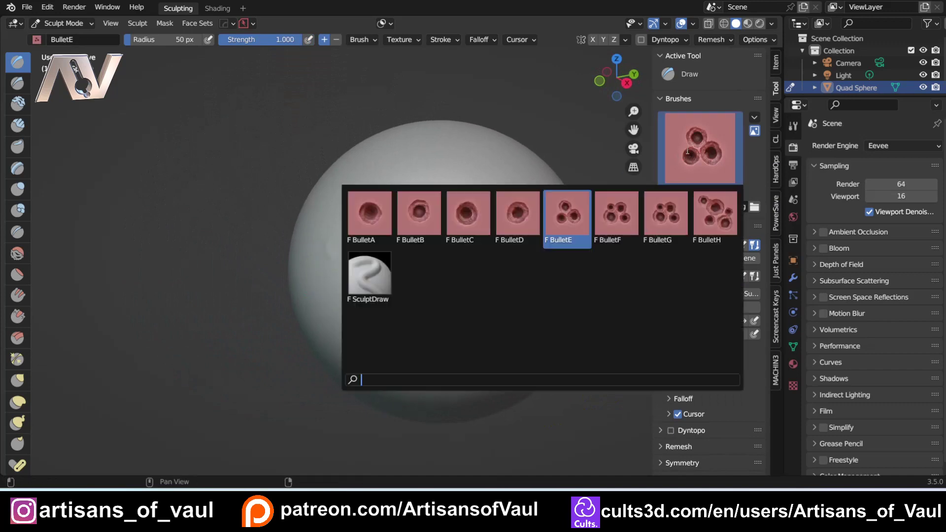
click(515, 215)
click(484, 241)
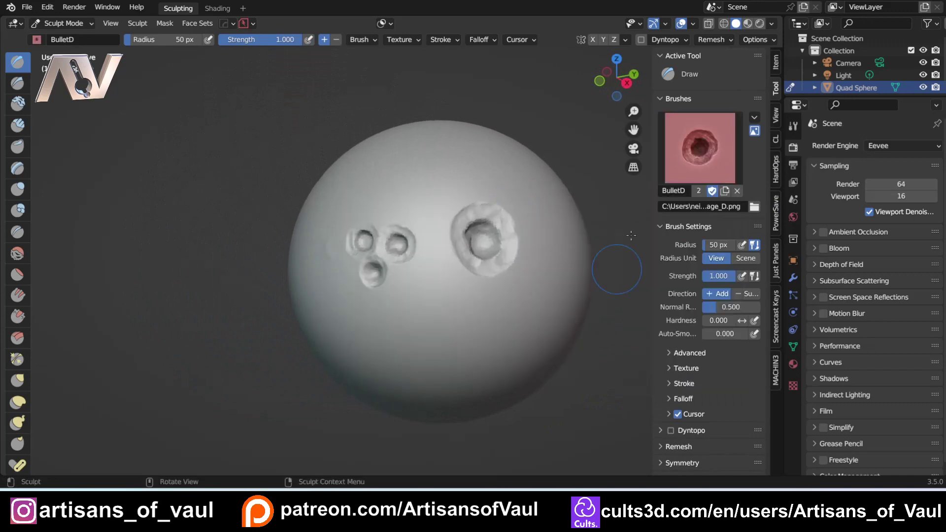
click(700, 148)
click(416, 212)
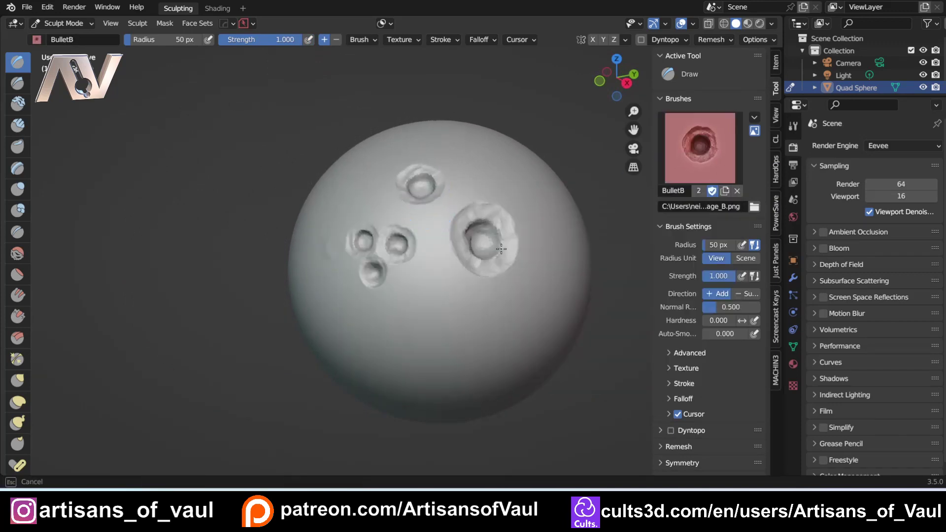
mouse_move(501, 249)
middle_down()
mouse_move(408, 241)
mouse_move(437, 232)
middle_up()
Stamp two BulletG hole clusters on the sphere and orbit to view them
click(705, 150)
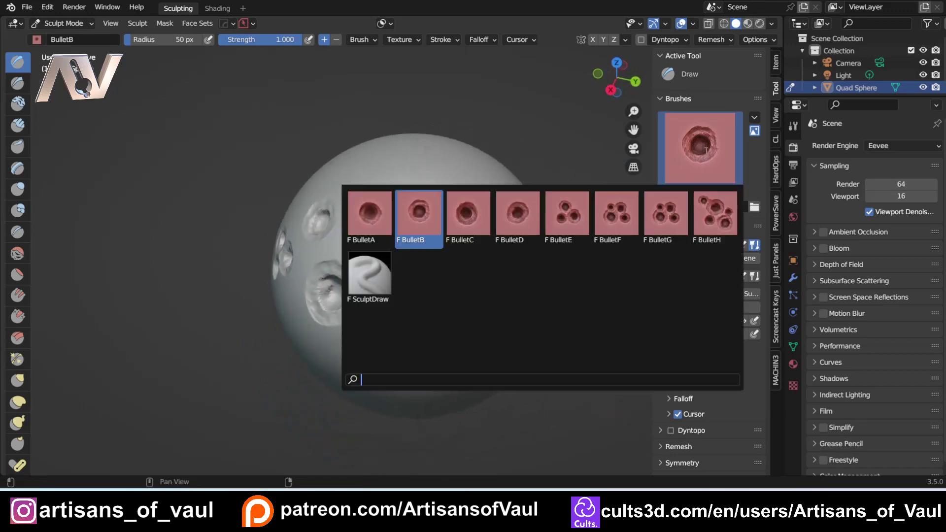
click(665, 214)
click(465, 245)
click(433, 226)
mouse_move(566, 310)
middle_down()
mouse_move(439, 298)
mouse_move(450, 288)
middle_up()
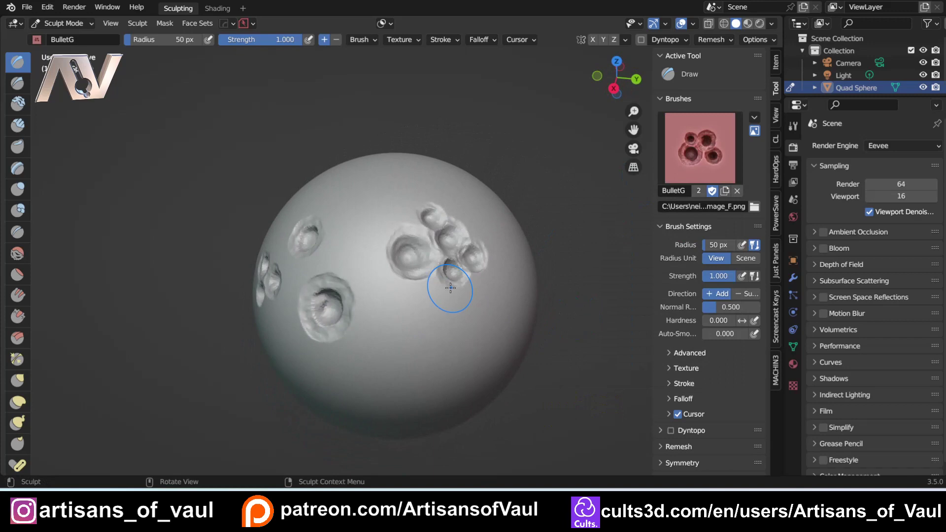